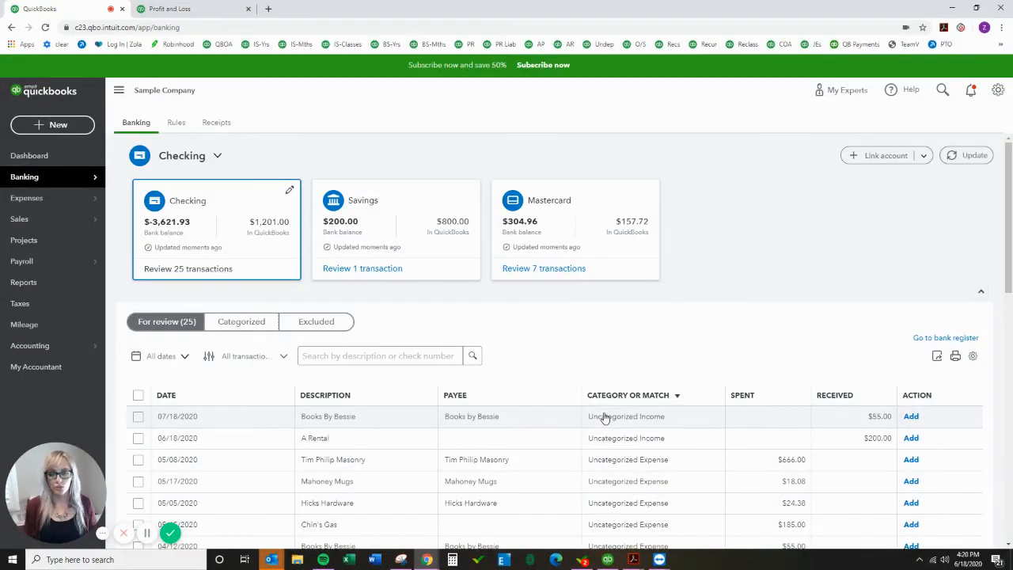
Step: Scroll through the Checking account transactions waiting for review
{"action": "scroll", "coordinate": [609, 404], "scroll_direction": "down", "scroll_amount": 1}
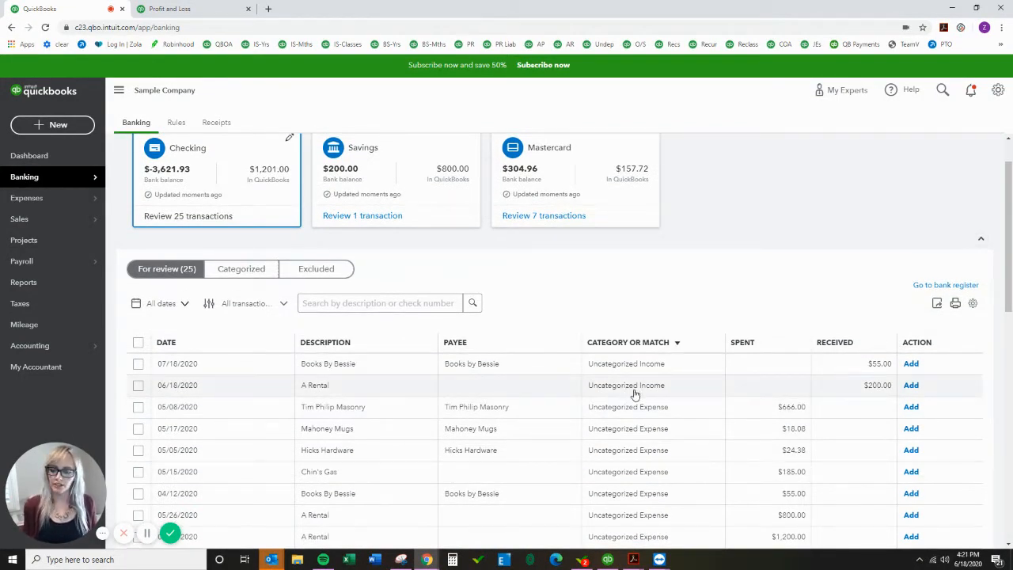
{"action": "scroll", "coordinate": [635, 393], "scroll_direction": "down", "scroll_amount": 1}
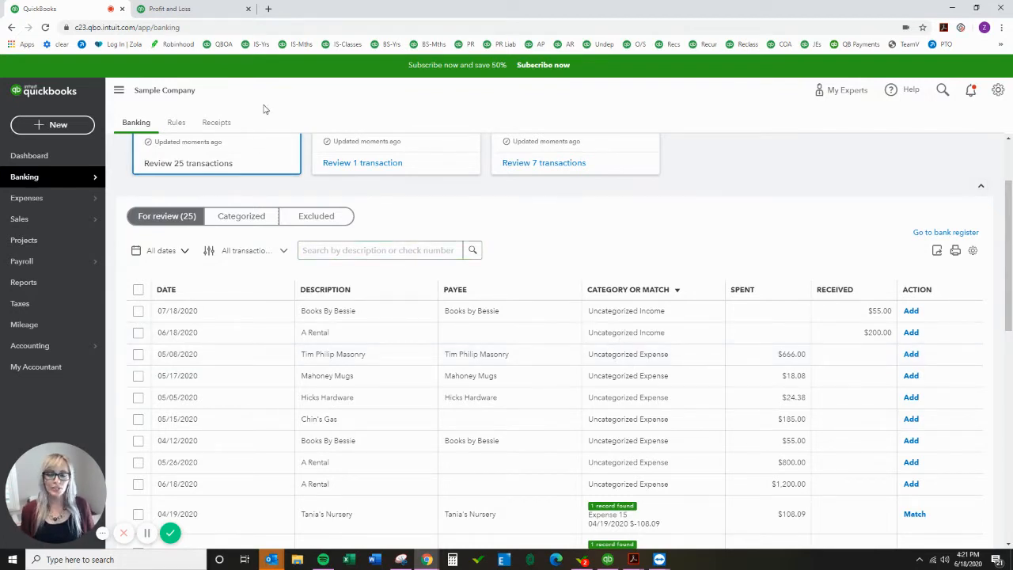
{"action": "left_click", "coordinate": [52, 127]}
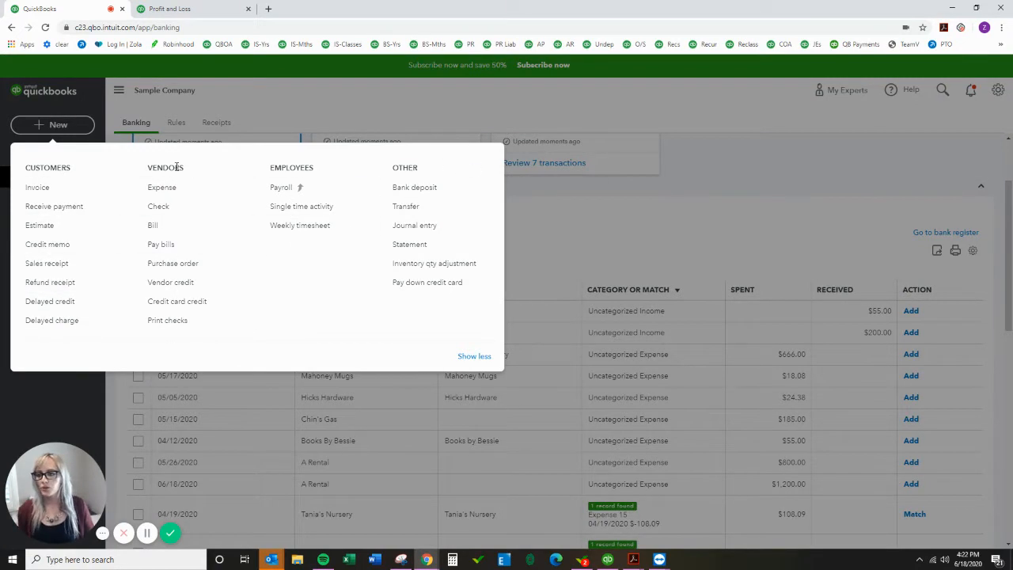
{"action": "left_click", "coordinate": [154, 228]}
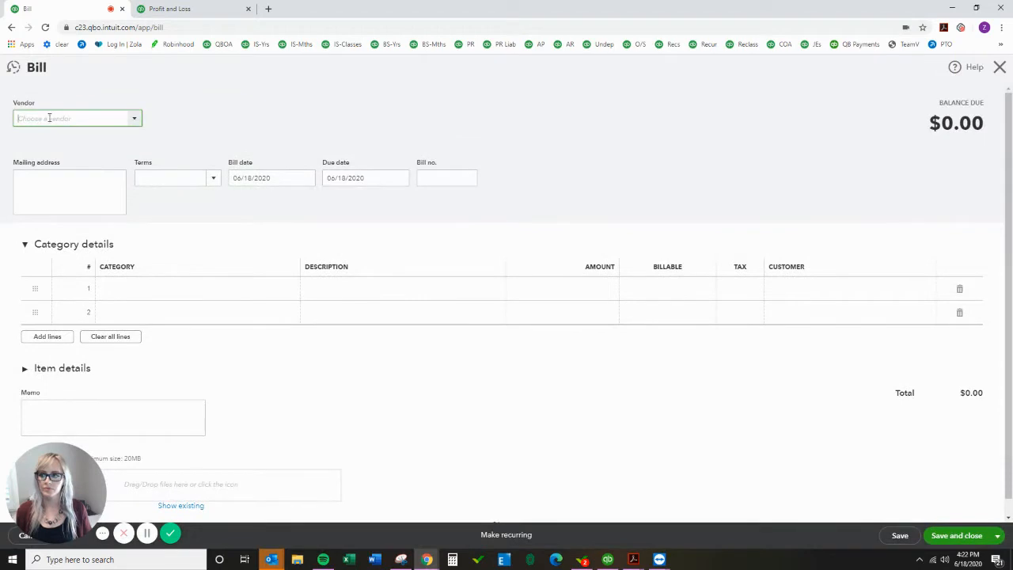
{"action": "type", "text": "tim"}
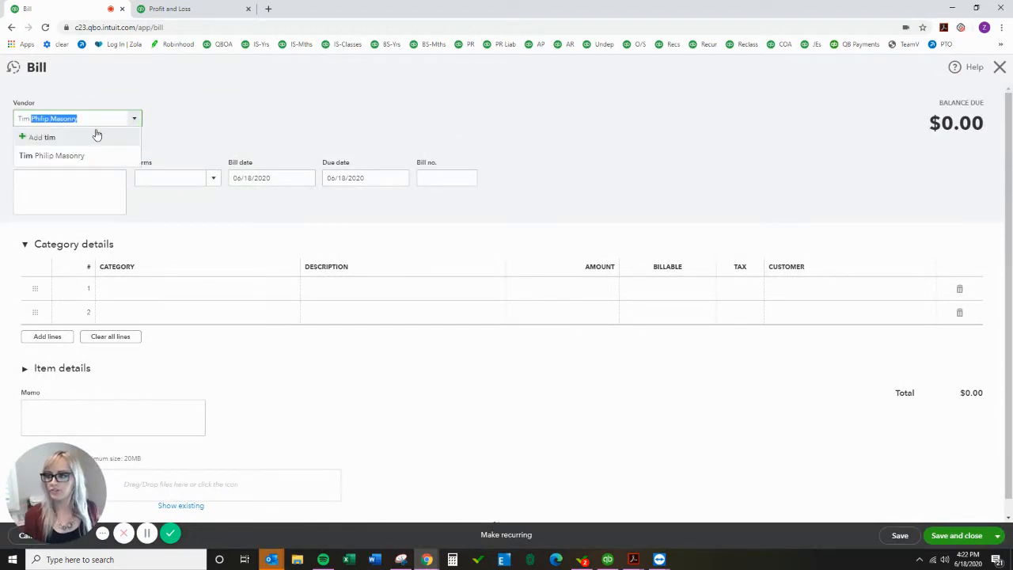
{"action": "key", "text": "Tab"}
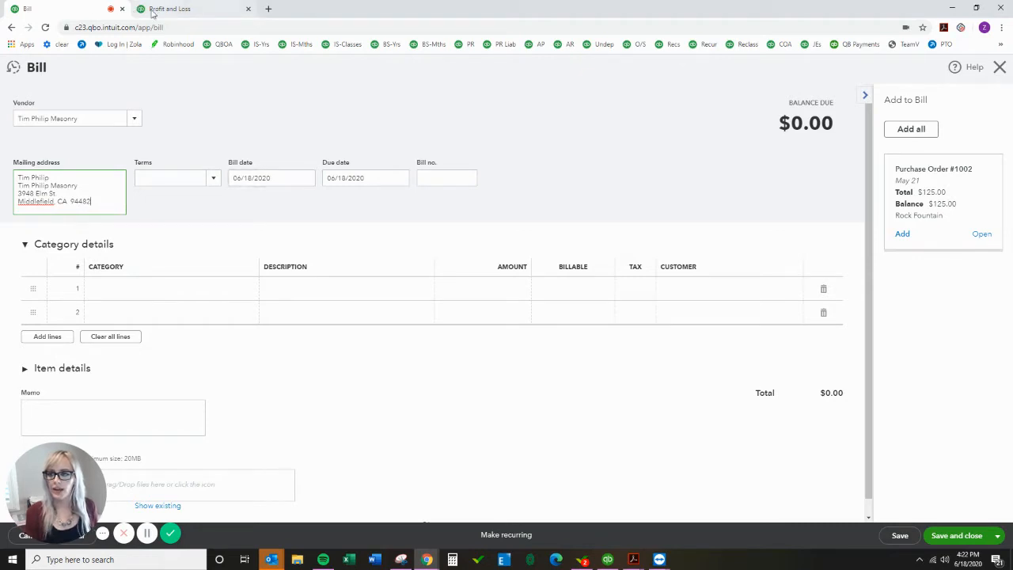
{"action": "left_click", "coordinate": [1000, 67]}
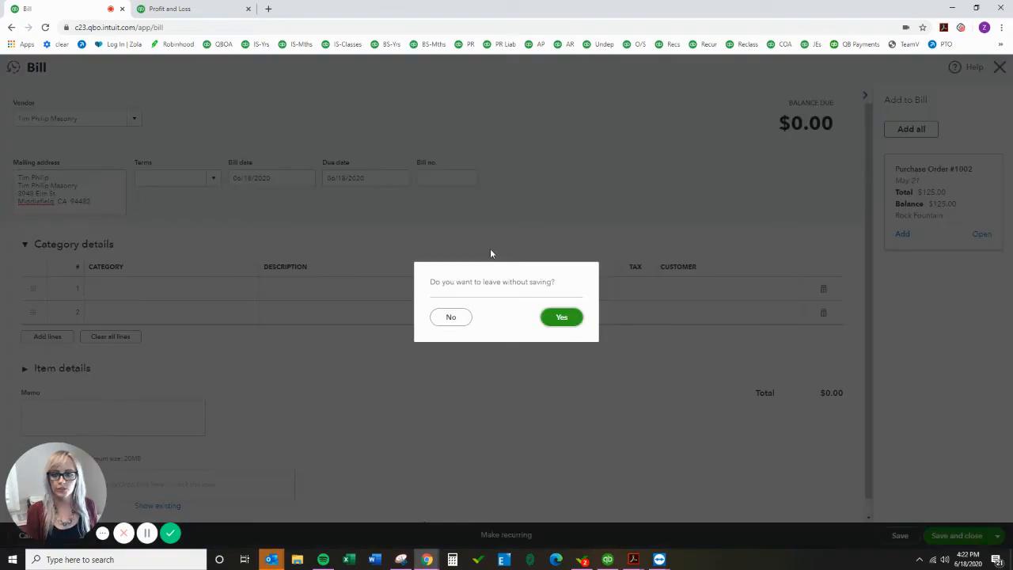
{"action": "left_click", "coordinate": [562, 317]}
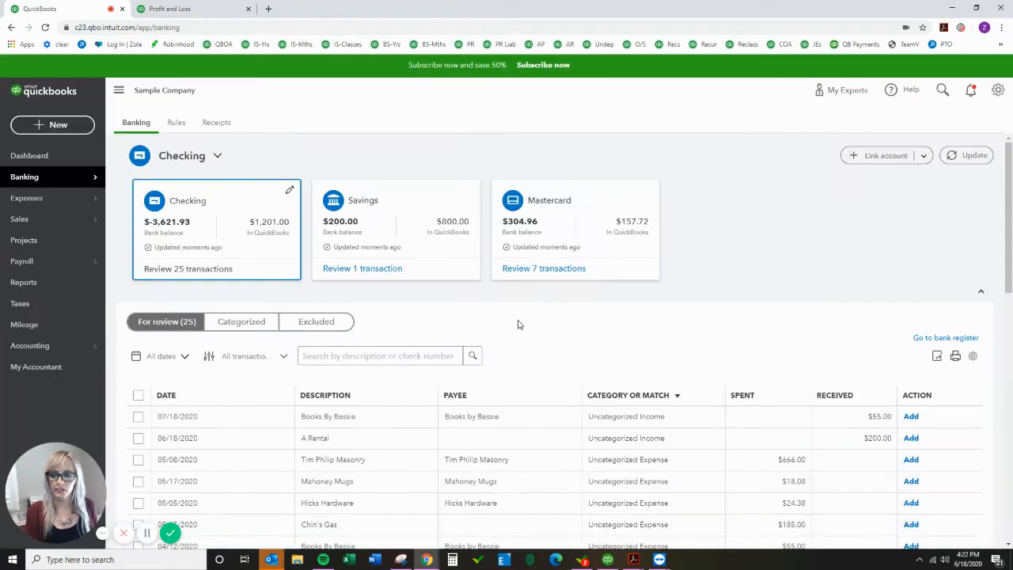
Step: Create a new bill and choose Tim Philip Masonry as the vendor
{"action": "scroll", "coordinate": [475, 356], "scroll_direction": "down", "scroll_amount": 2}
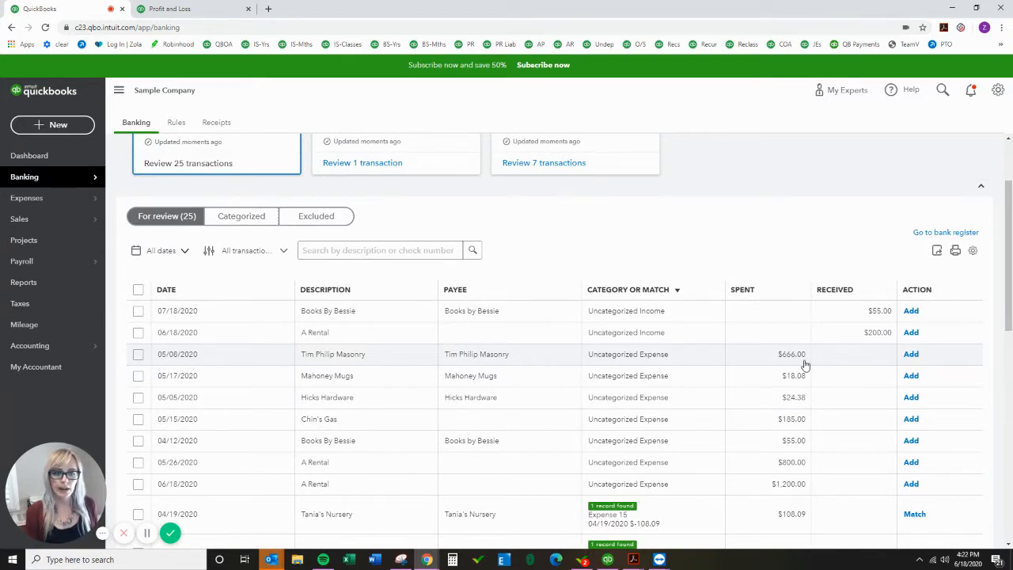
{"action": "left_click", "coordinate": [76, 124]}
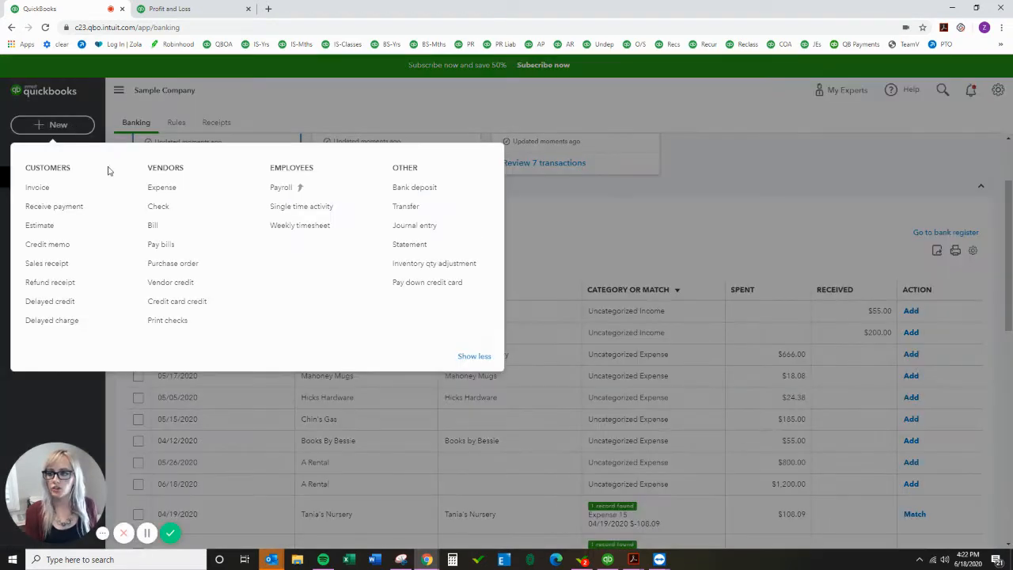
{"action": "left_click", "coordinate": [149, 226]}
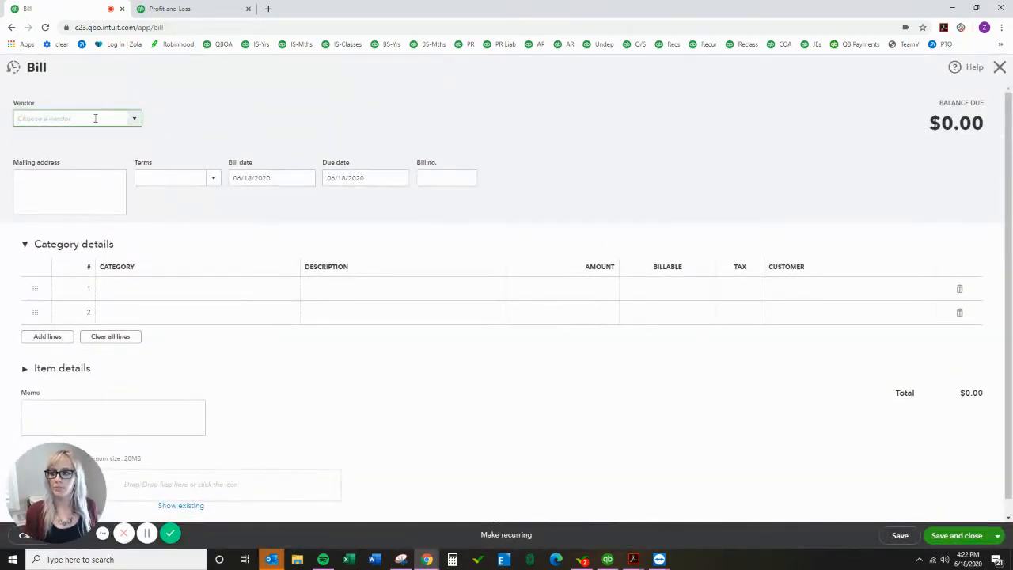
{"action": "type", "text": "tim"}
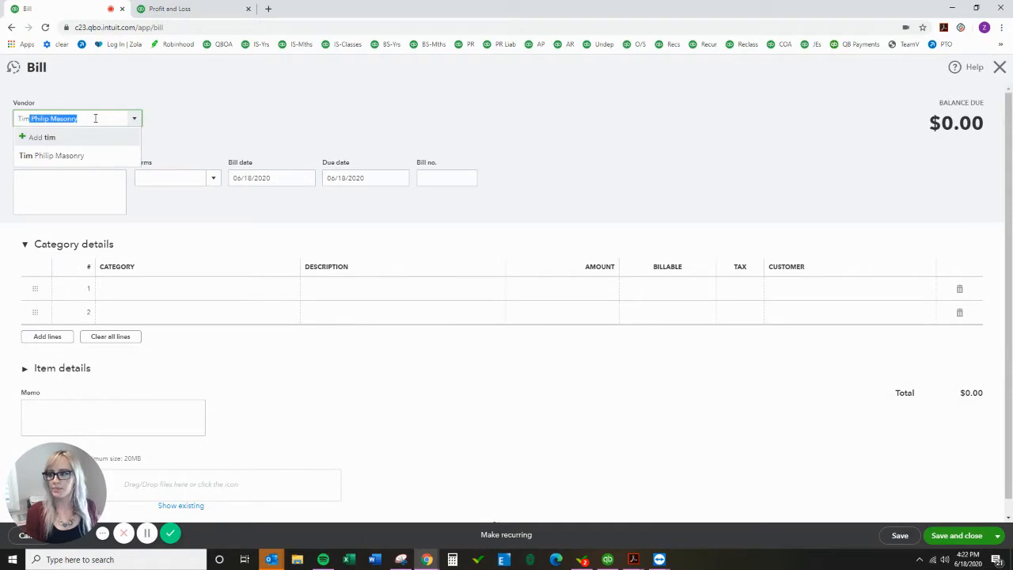
{"action": "left_click", "coordinate": [97, 156]}
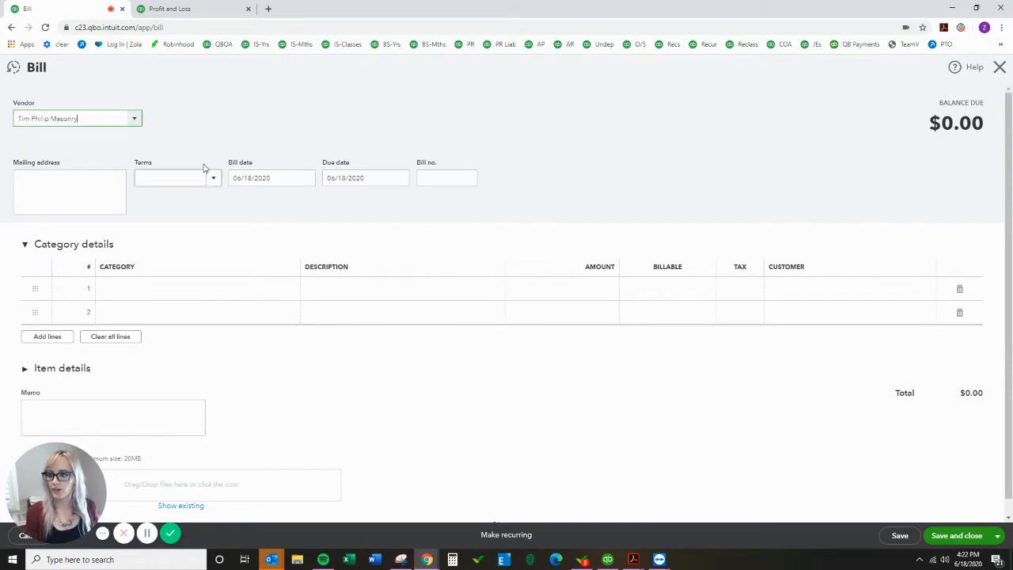
Step: Set the bill date to 05/08/2020 and the terms to Net 30
{"action": "left_click", "coordinate": [266, 177]}
{"action": "left_click", "coordinate": [276, 177]}
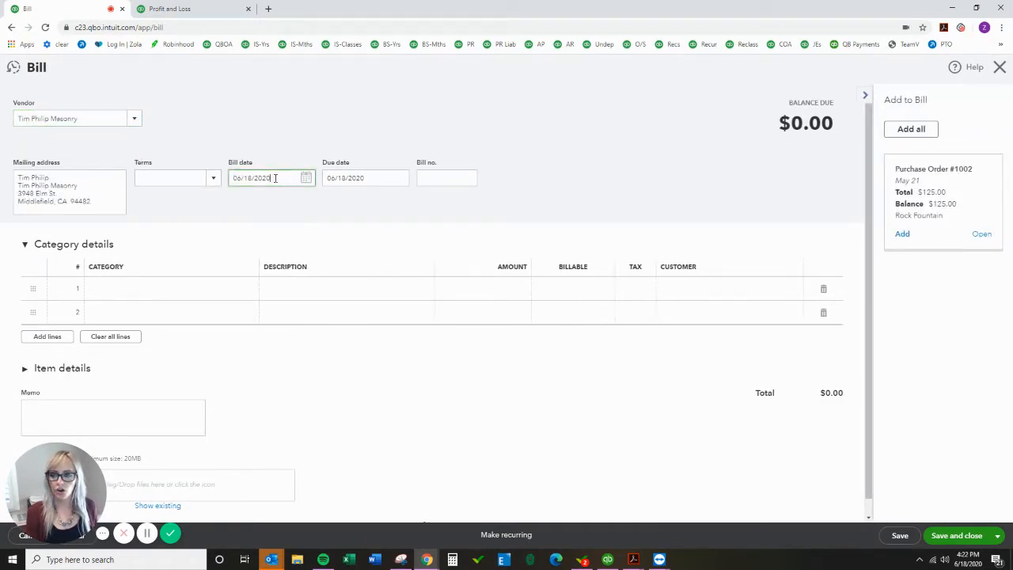
{"action": "left_click_drag", "start_coordinate": [275, 178], "coordinate": [226, 177]}
{"action": "type", "text": "05/"}
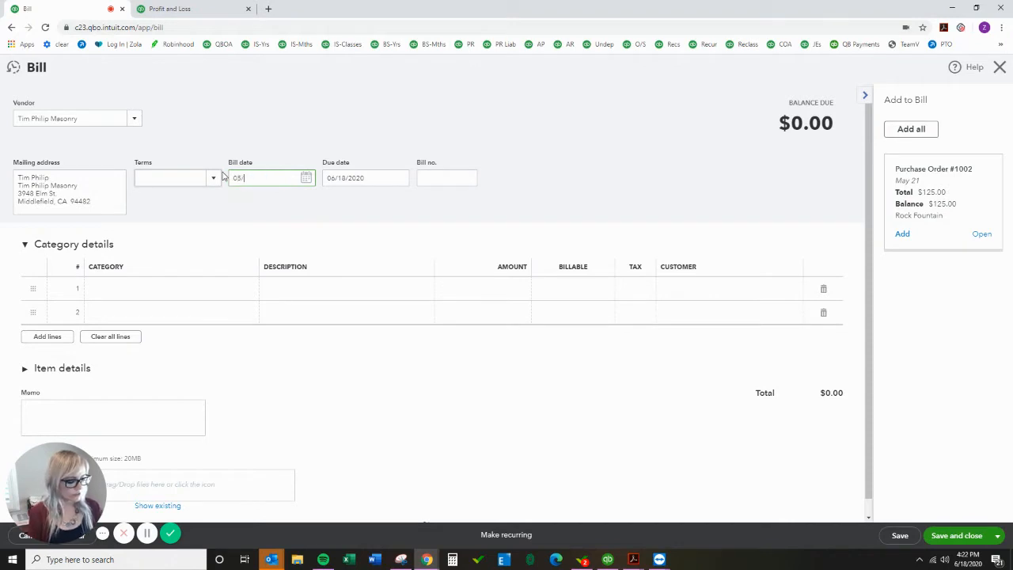
{"action": "type", "text": "08/2020"}
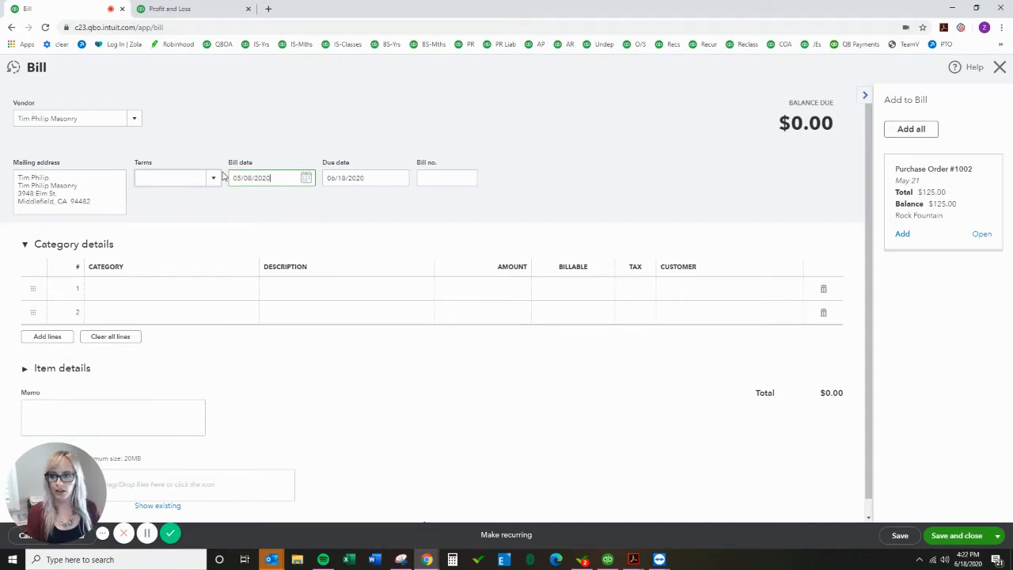
{"action": "key", "text": "Tab"}
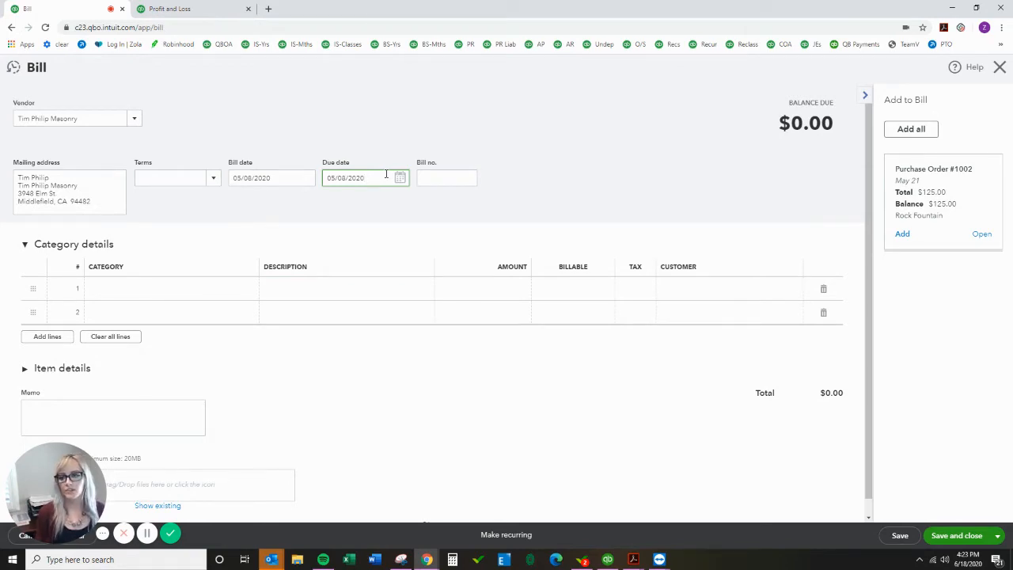
{"action": "left_click", "coordinate": [213, 179]}
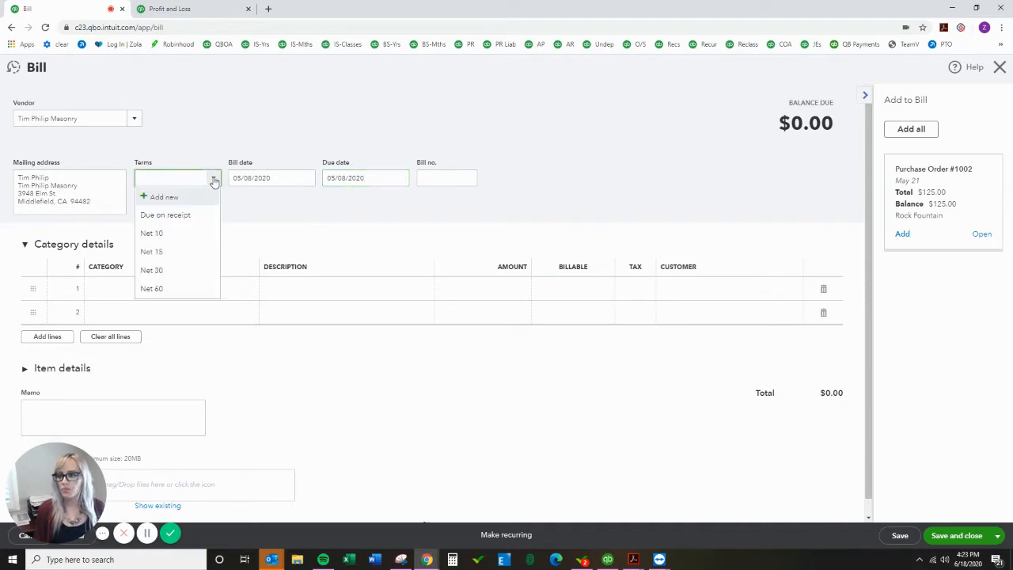
{"action": "left_click", "coordinate": [157, 271]}
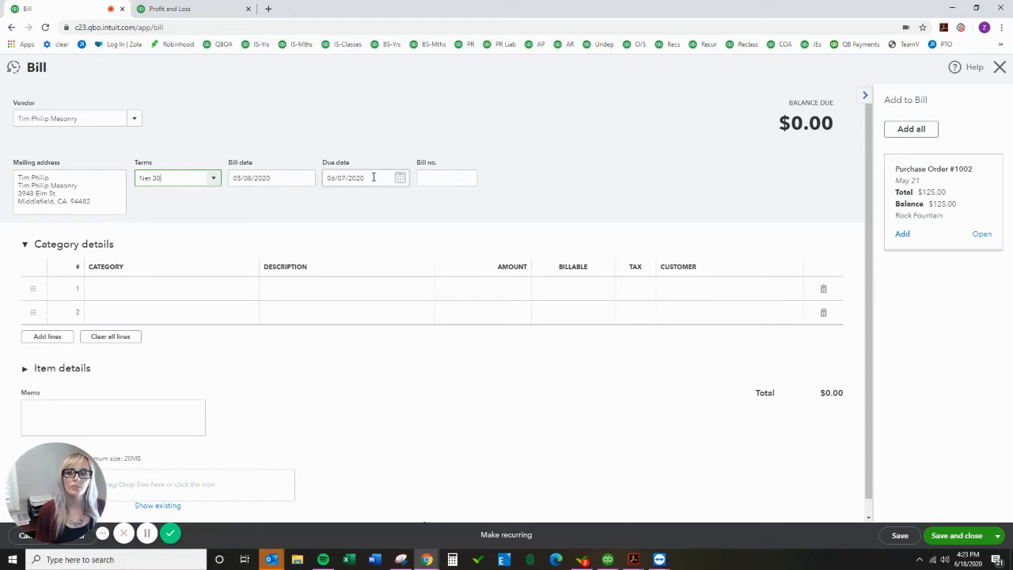
Step: Set the first category line to Landscaping Services:Labor:Installation
{"action": "left_click", "coordinate": [172, 289]}
{"action": "left_click", "coordinate": [248, 290]}
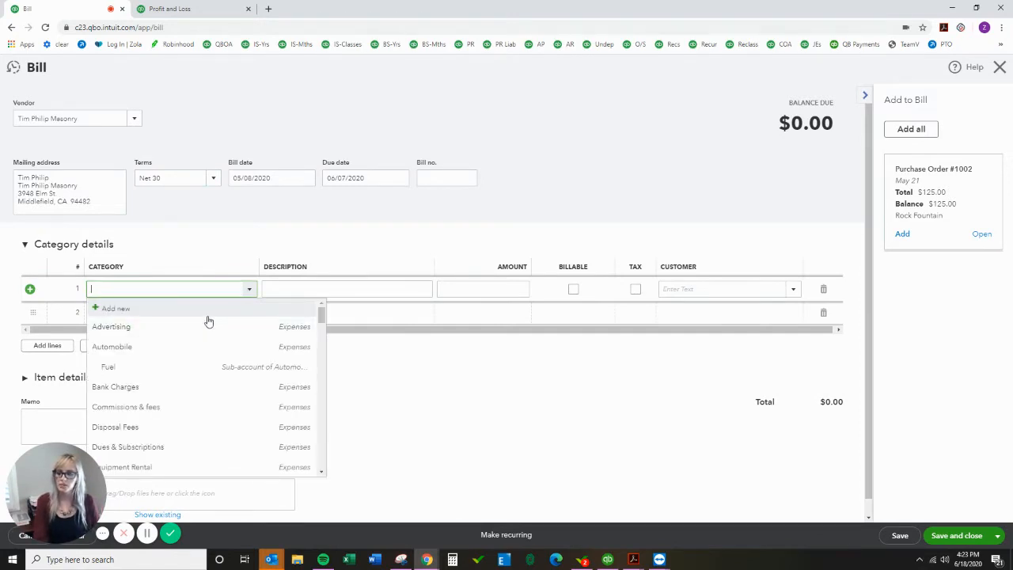
{"action": "scroll", "coordinate": [208, 319], "scroll_direction": "down", "scroll_amount": 1}
{"action": "scroll", "coordinate": [204, 310], "scroll_direction": "up", "scroll_amount": 1}
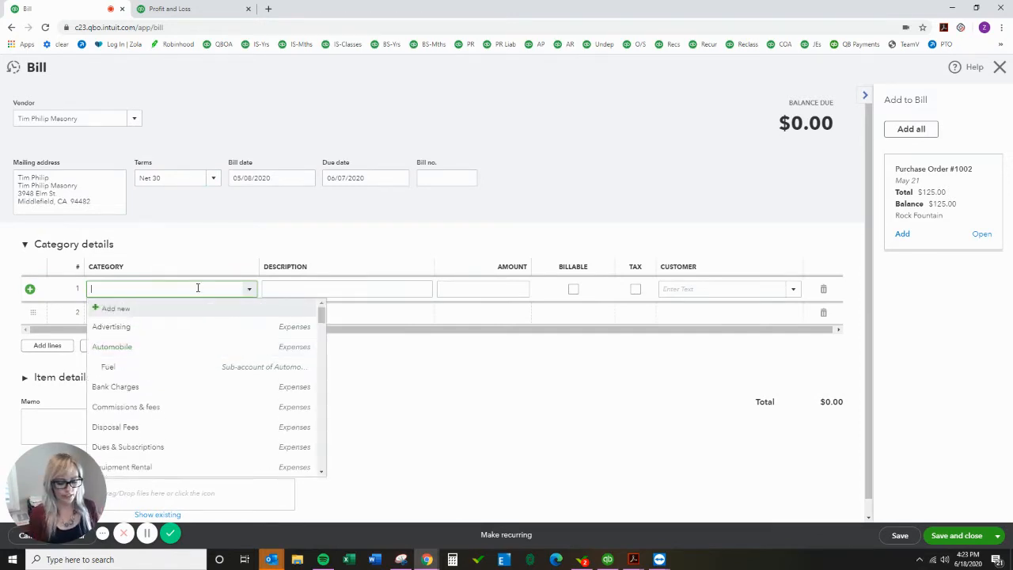
{"action": "type", "text": "lboar"}
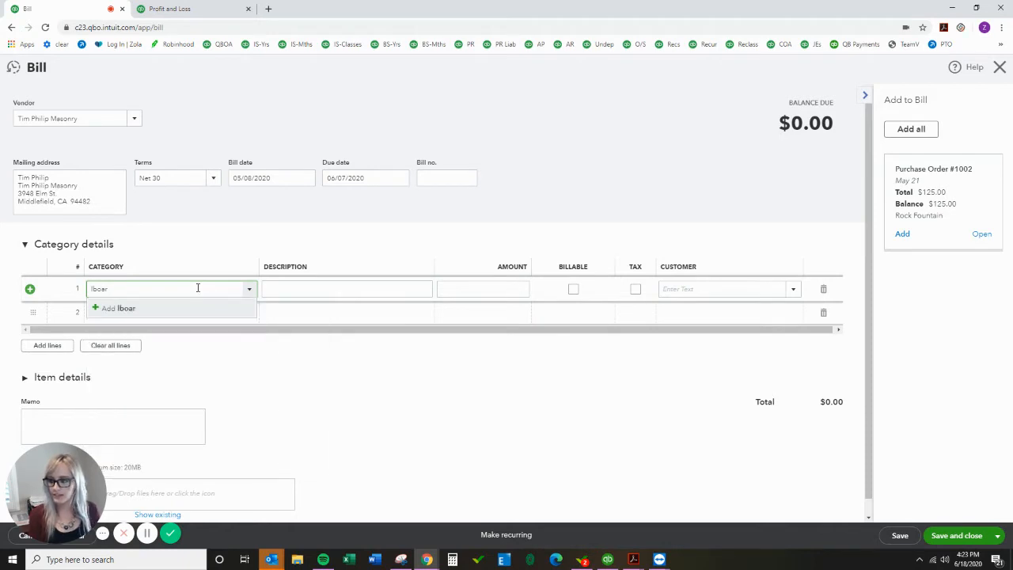
{"action": "key", "text": "ctrl+a"}
{"action": "key", "text": "BackSpace"}
{"action": "type", "text": "labo"}
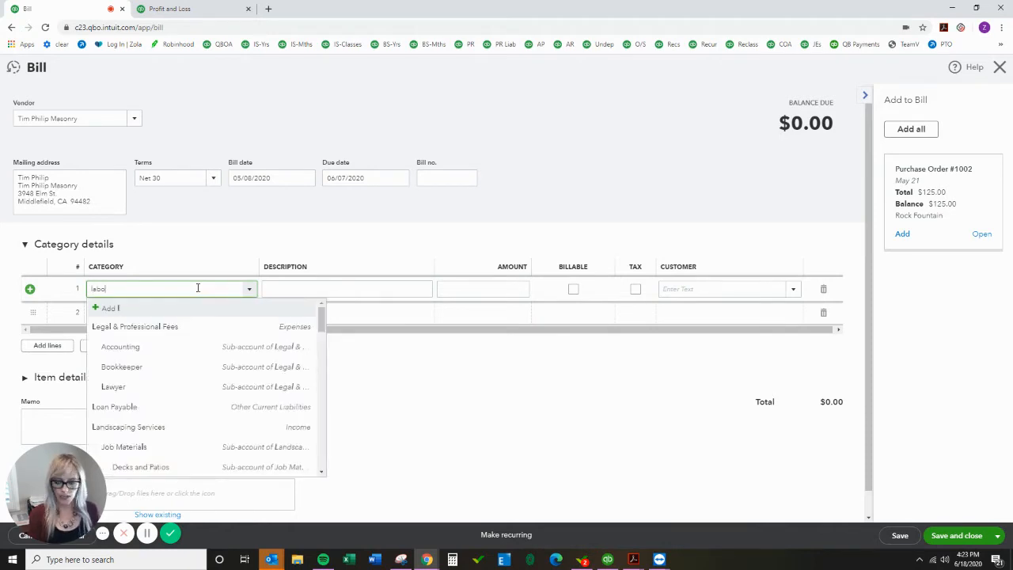
{"action": "type", "text": "rvices:L"}
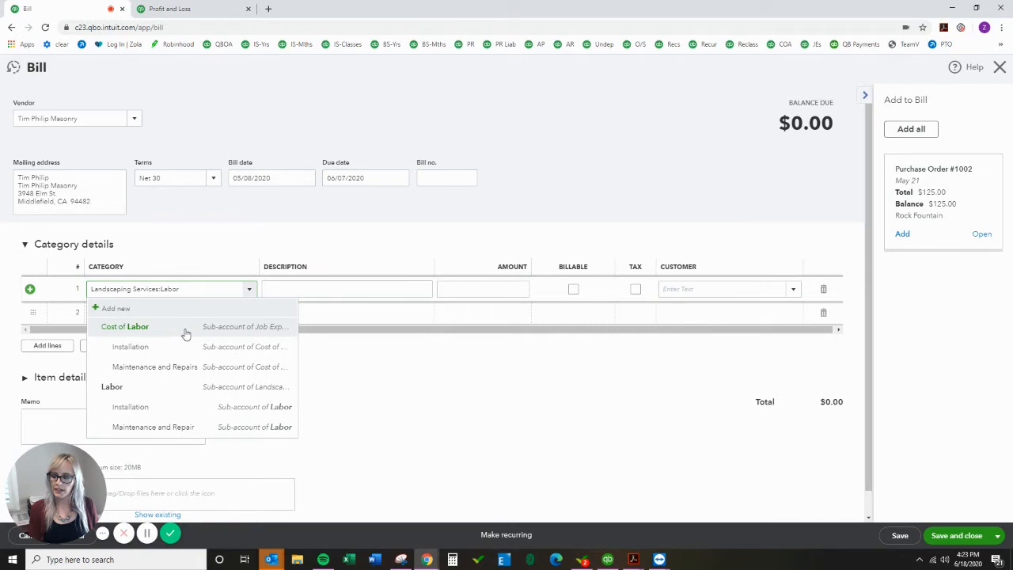
{"action": "left_click_drag", "start_coordinate": [185, 333], "coordinate": [198, 410]}
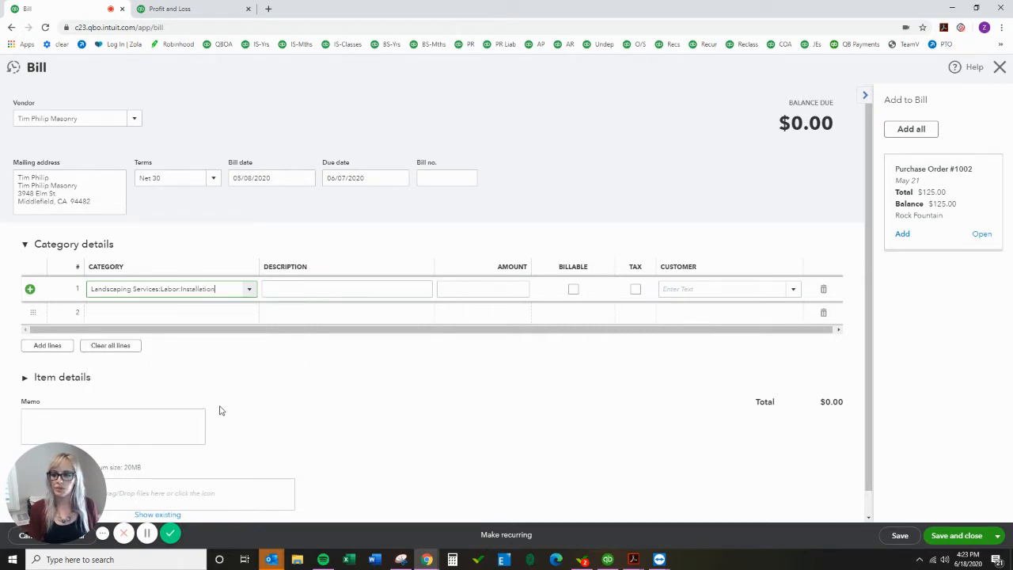
Step: Enter Installation as the line description and 666 as its amount
{"action": "left_click", "coordinate": [367, 286]}
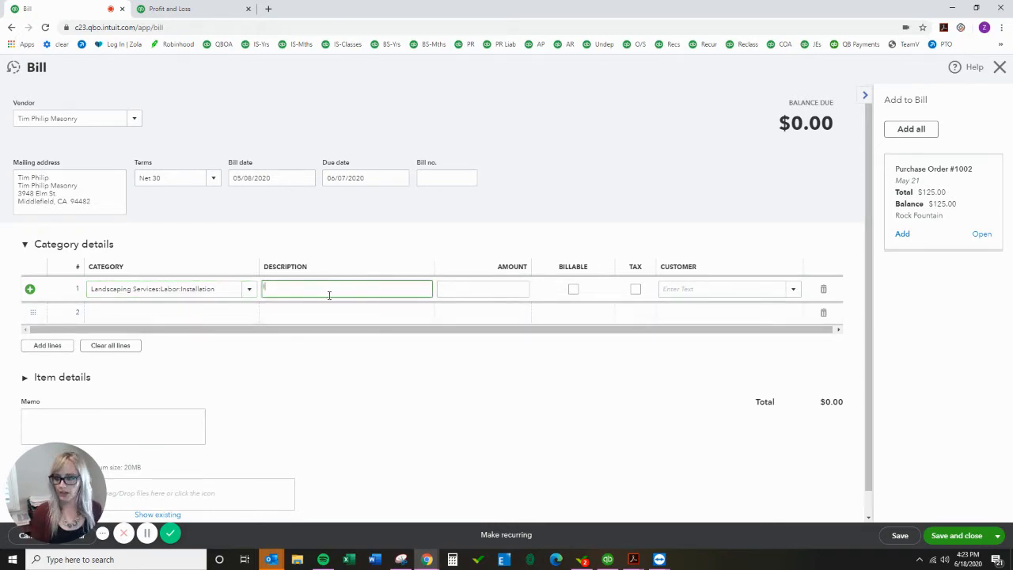
{"action": "type", "text": "Installation"}
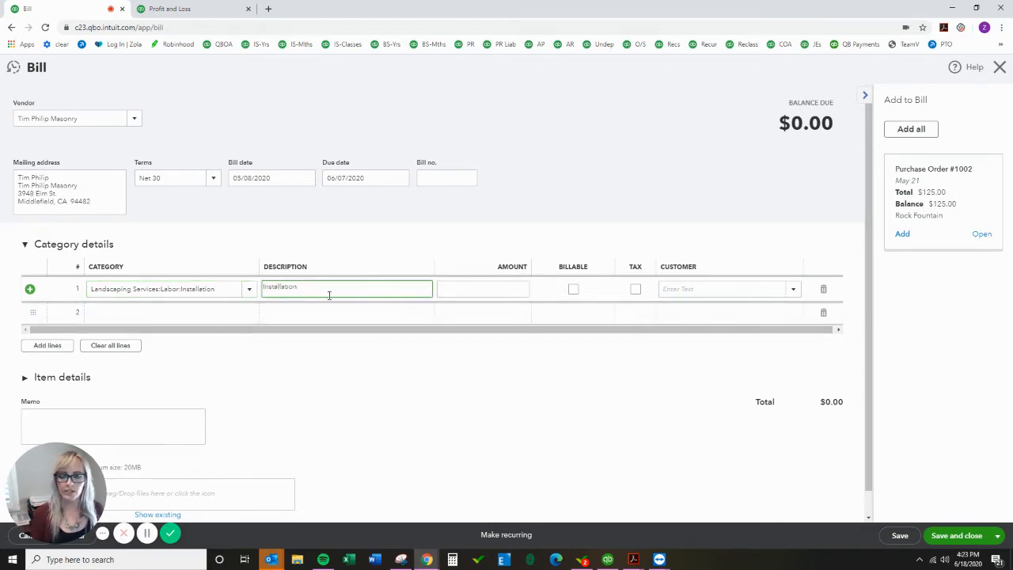
{"action": "key", "text": "Tab"}
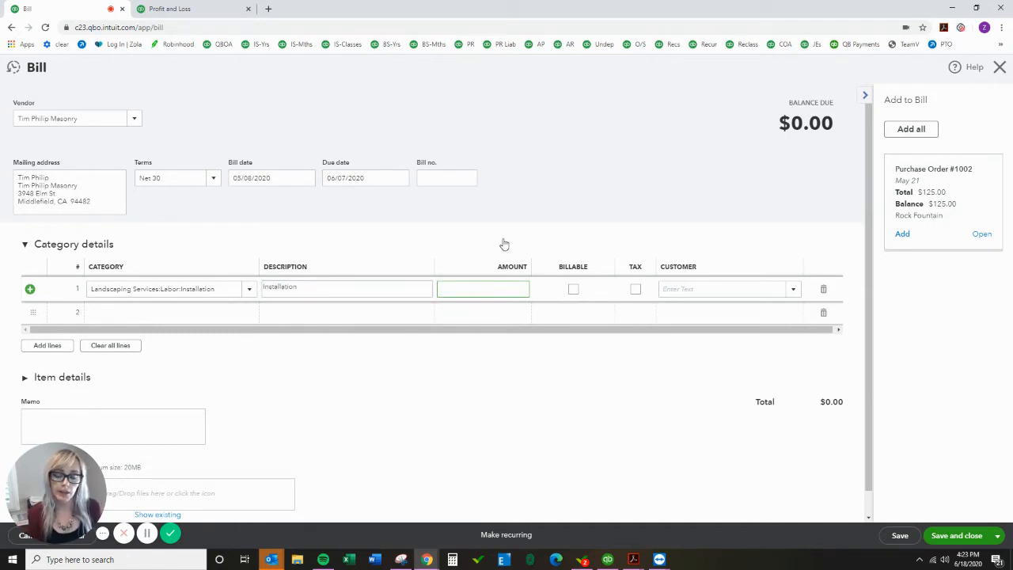
{"action": "type", "text": "666"}
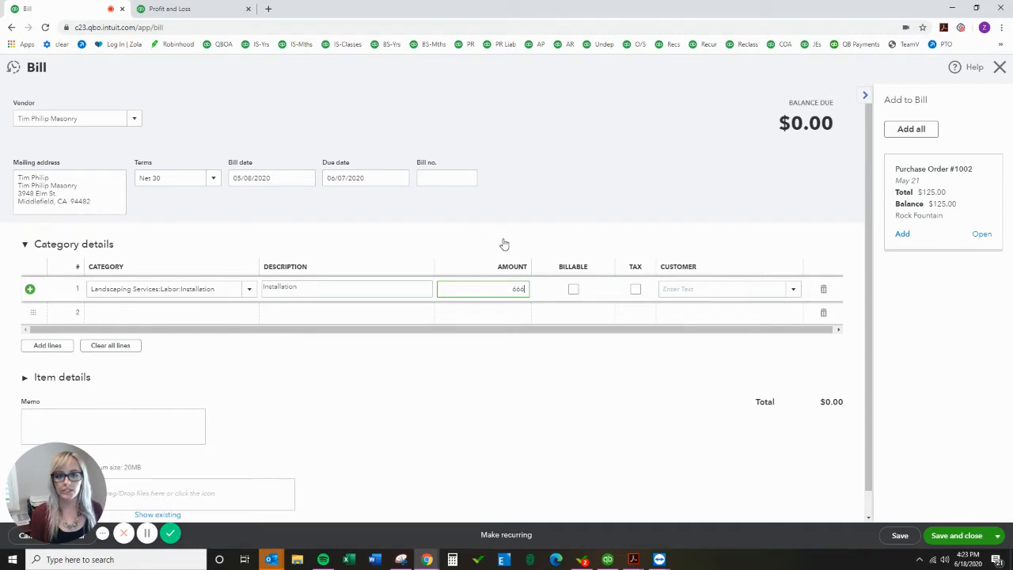
{"action": "key", "text": "Tab"}
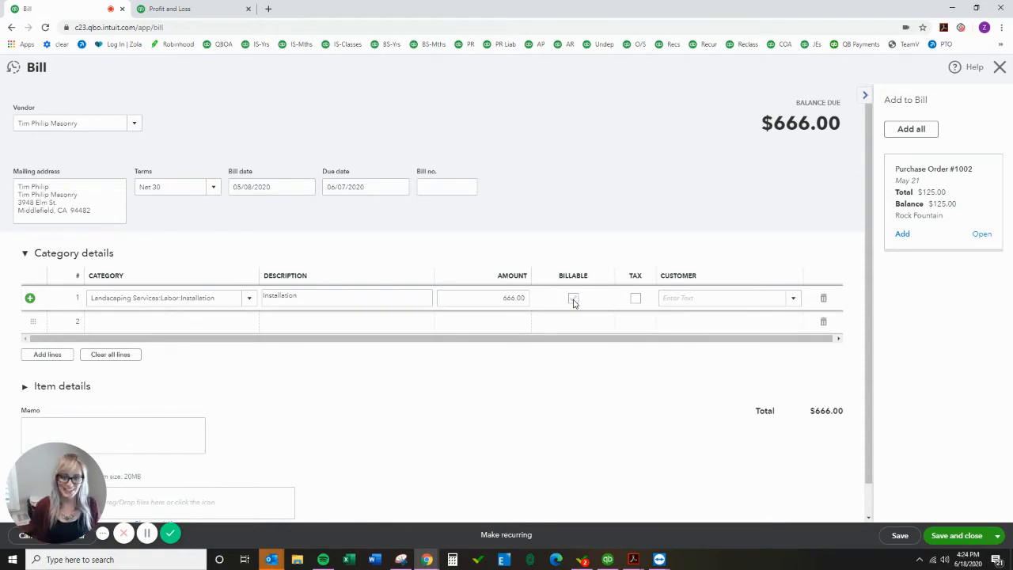
Step: Save and close the bill, returning to the bank transactions list
{"action": "left_click", "coordinate": [636, 298]}
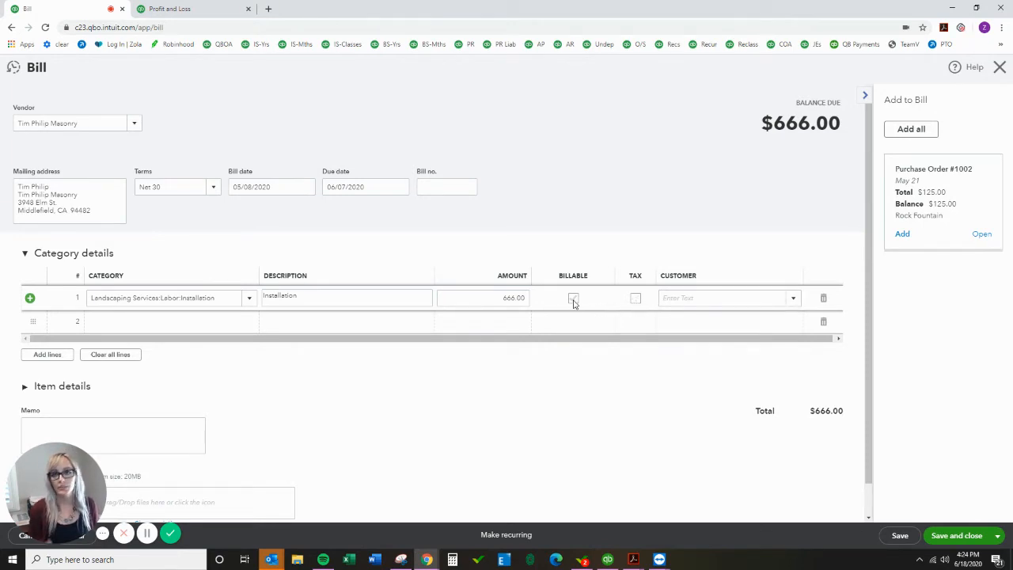
{"action": "left_click", "coordinate": [691, 298]}
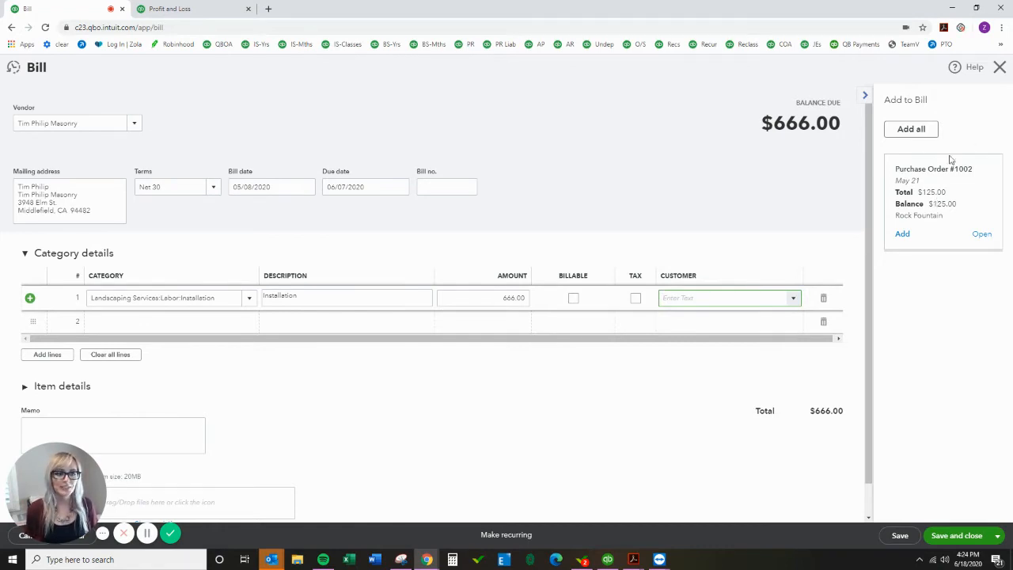
{"action": "scroll", "coordinate": [546, 452], "scroll_direction": "down", "scroll_amount": 1}
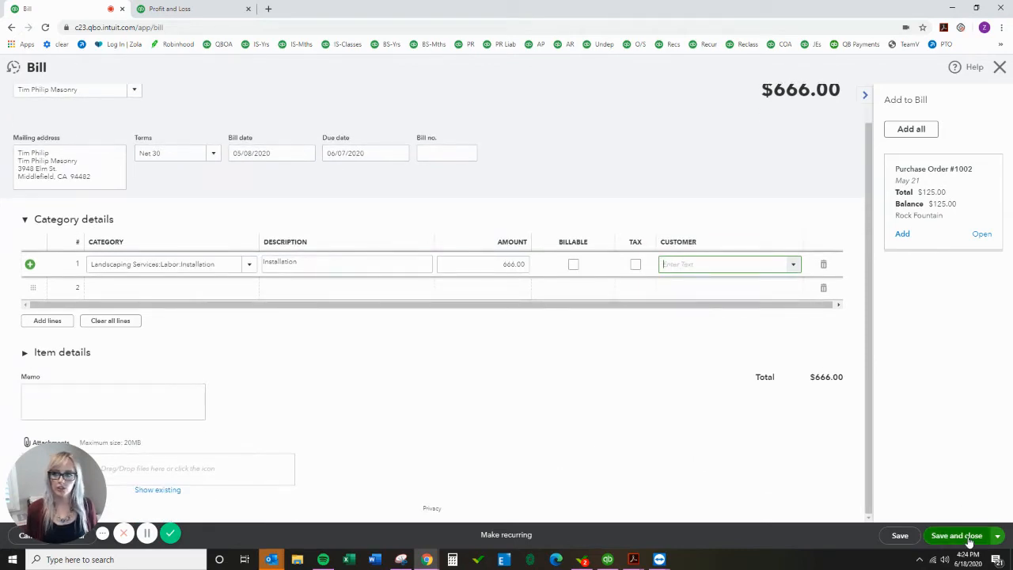
{"action": "left_click", "coordinate": [971, 542]}
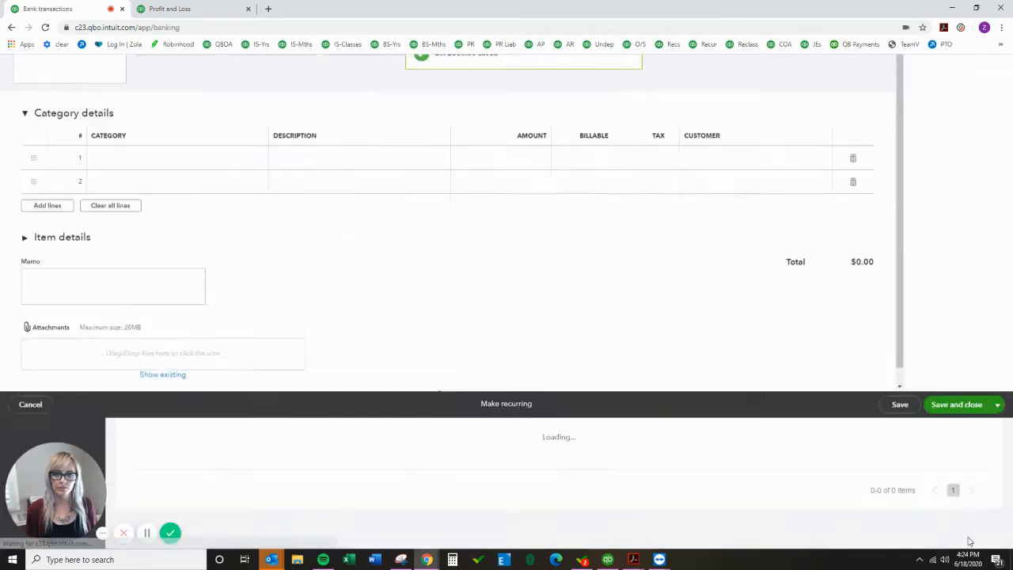
{"action": "scroll", "coordinate": [824, 476], "scroll_direction": "down", "scroll_amount": 4}
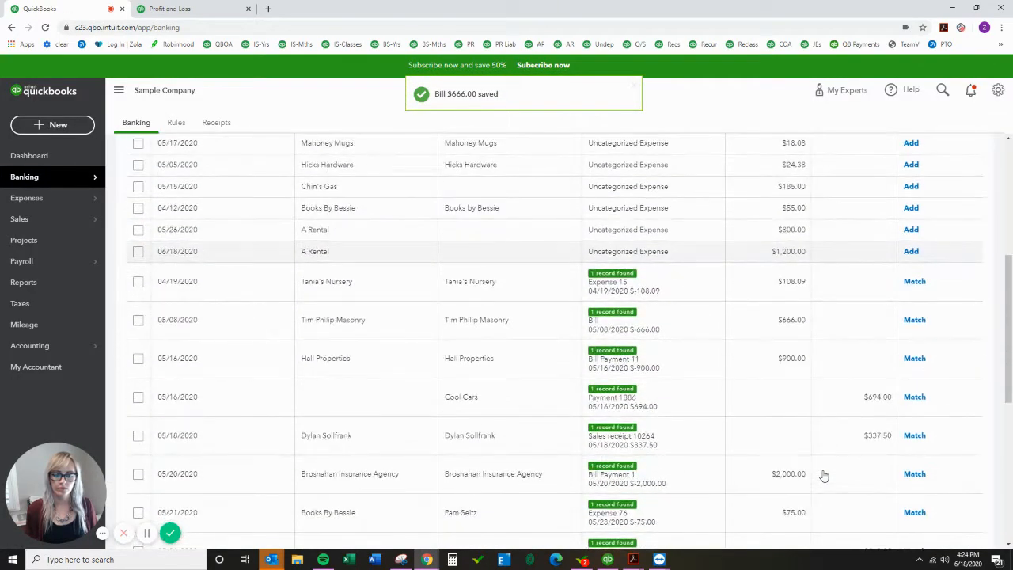
Step: Start a Pay Bills transaction and select the Tim Philip Masonry bill for payment
{"action": "scroll", "coordinate": [824, 476], "scroll_direction": "down", "scroll_amount": 1}
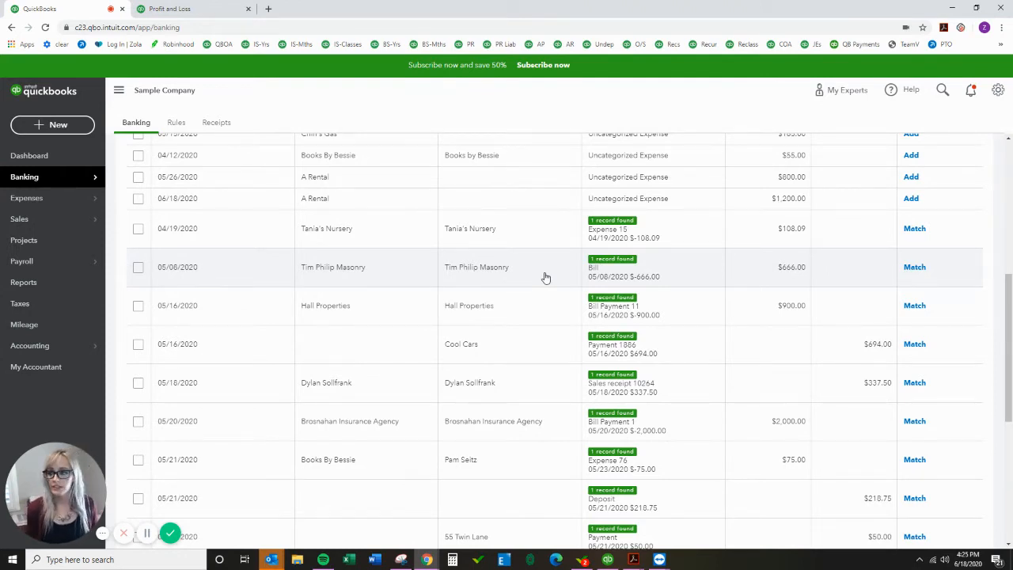
{"action": "left_click", "coordinate": [80, 128]}
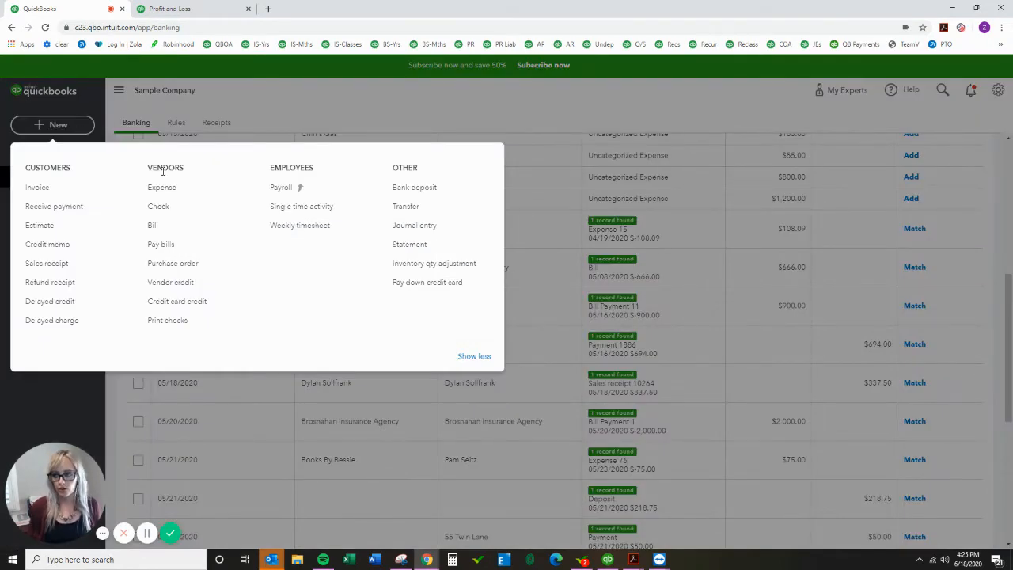
{"action": "left_click", "coordinate": [168, 247]}
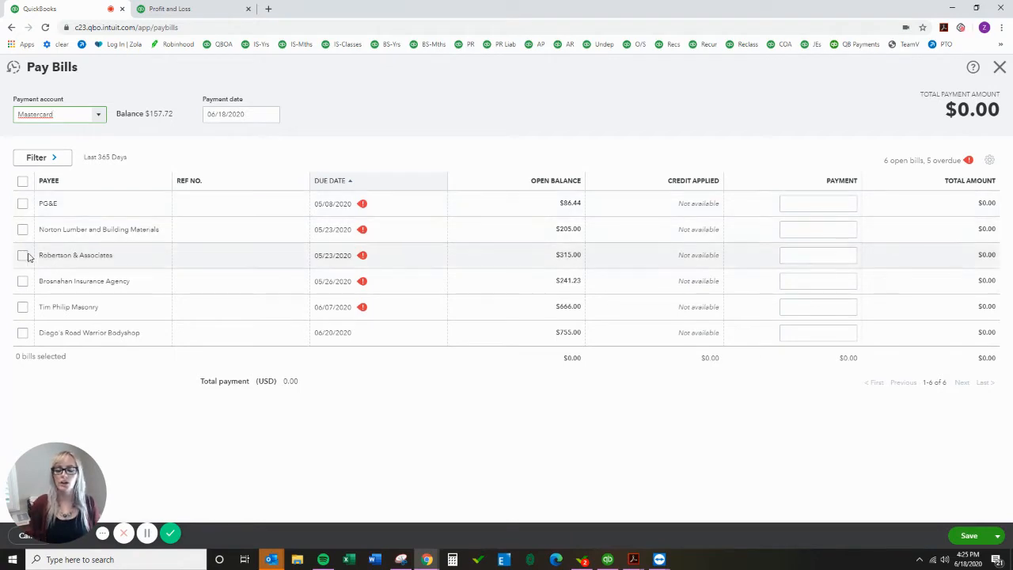
{"action": "left_click", "coordinate": [22, 307]}
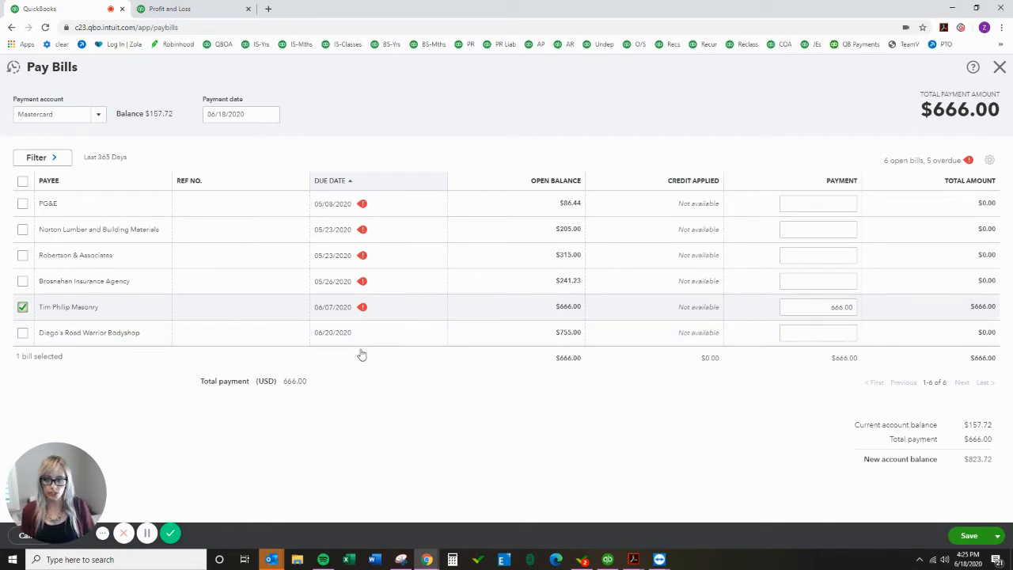
Step: Set the payment date to 05/08/2020
{"action": "left_click", "coordinate": [251, 114]}
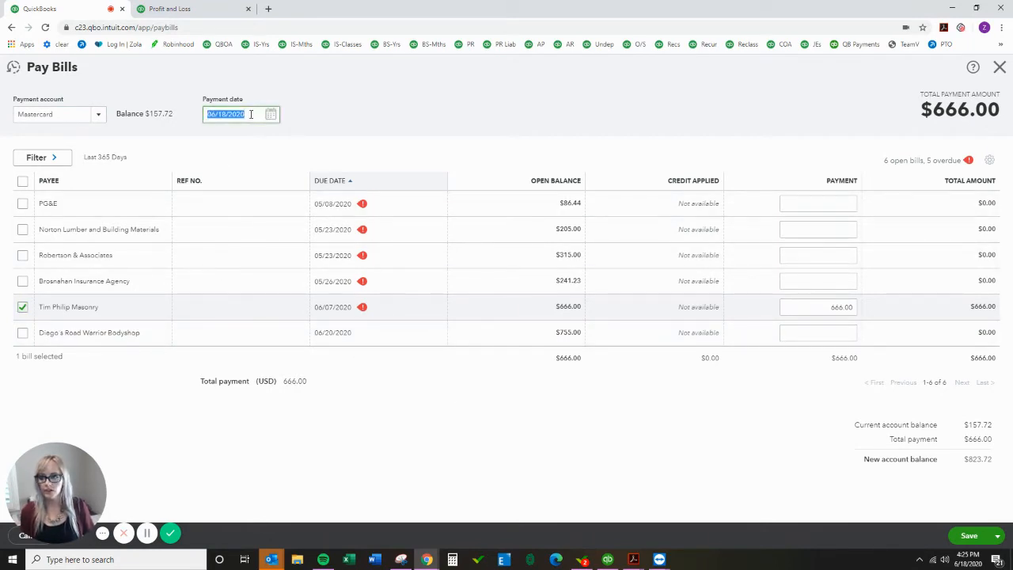
{"action": "left_click_drag", "start_coordinate": [252, 114], "coordinate": [183, 114]}
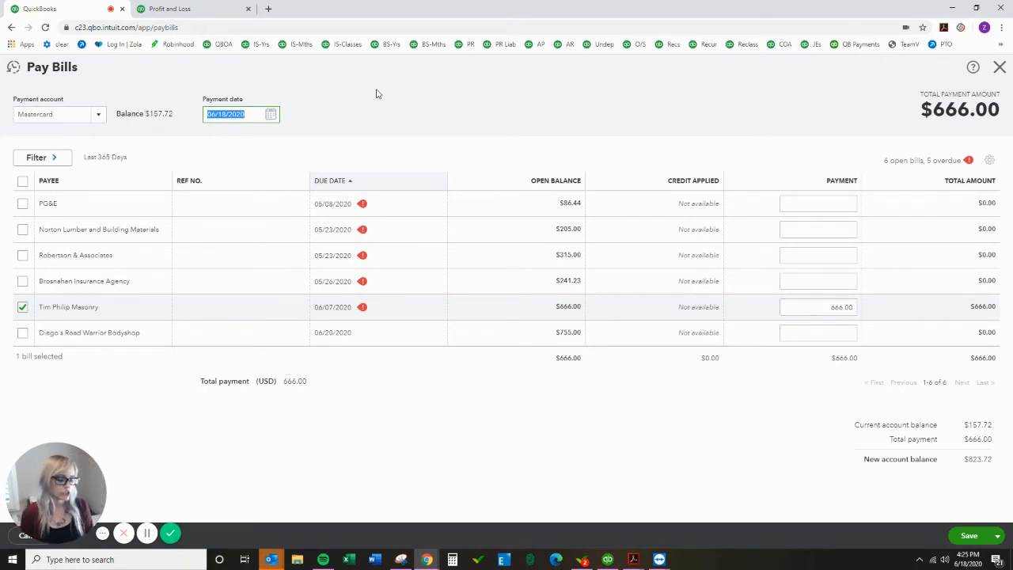
{"action": "type", "text": "05/08/20"}
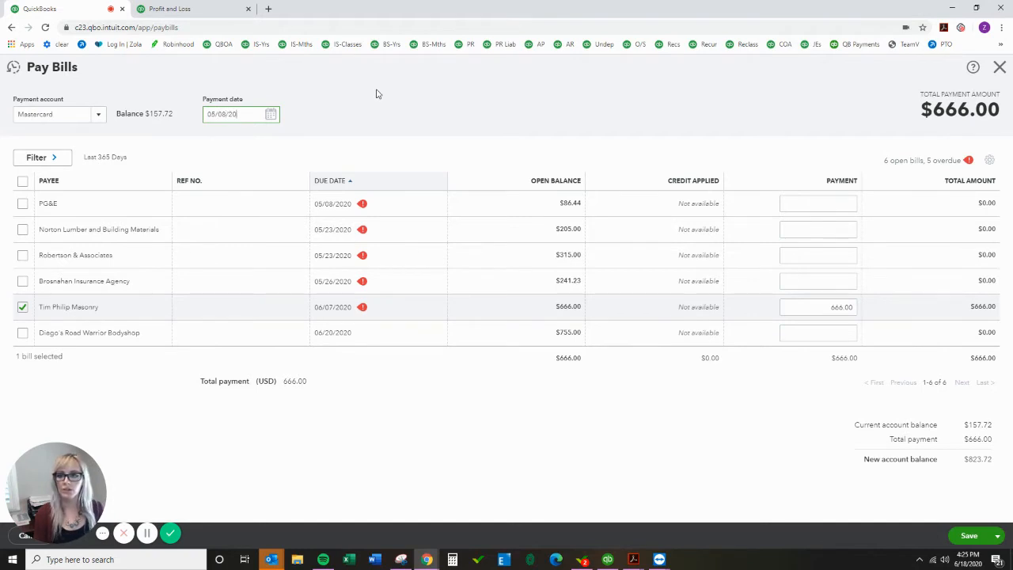
{"action": "key", "text": "Tab"}
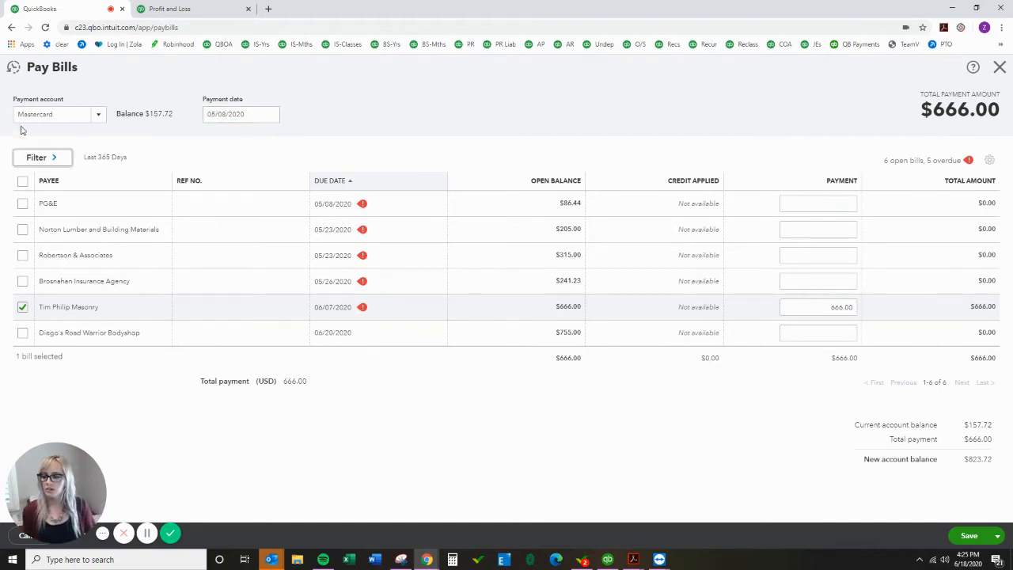
Step: Change the payment account to Checking and clear the starting check number
{"action": "left_click", "coordinate": [99, 118]}
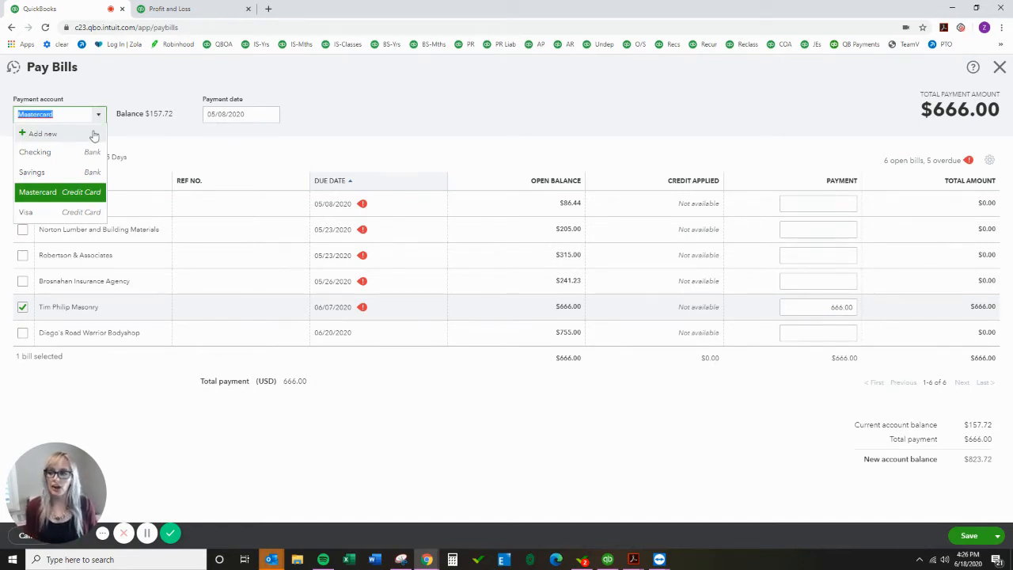
{"action": "left_click", "coordinate": [149, 82]}
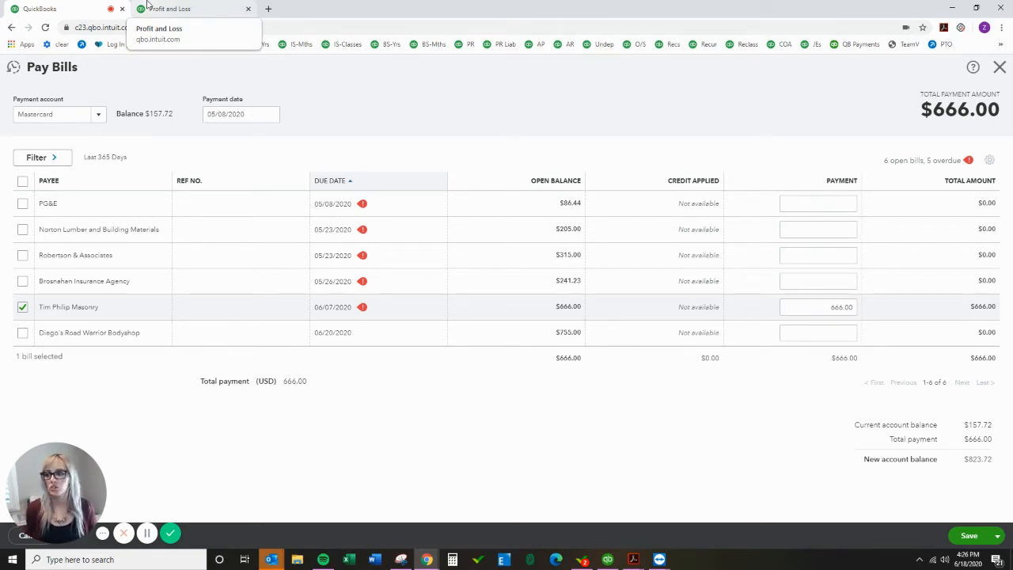
{"action": "left_click", "coordinate": [101, 118]}
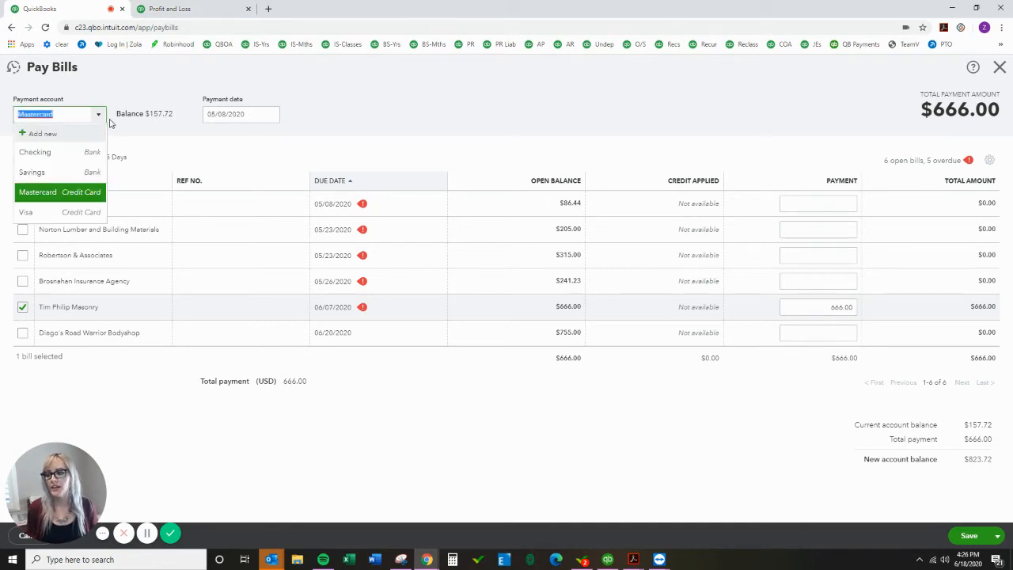
{"action": "left_click", "coordinate": [64, 155]}
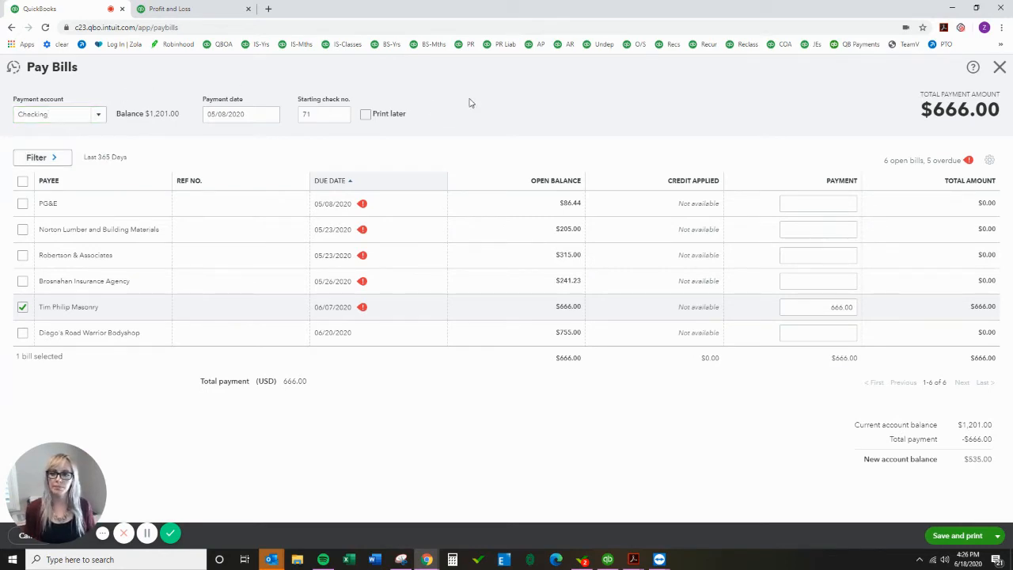
{"action": "double_click", "coordinate": [318, 113]}
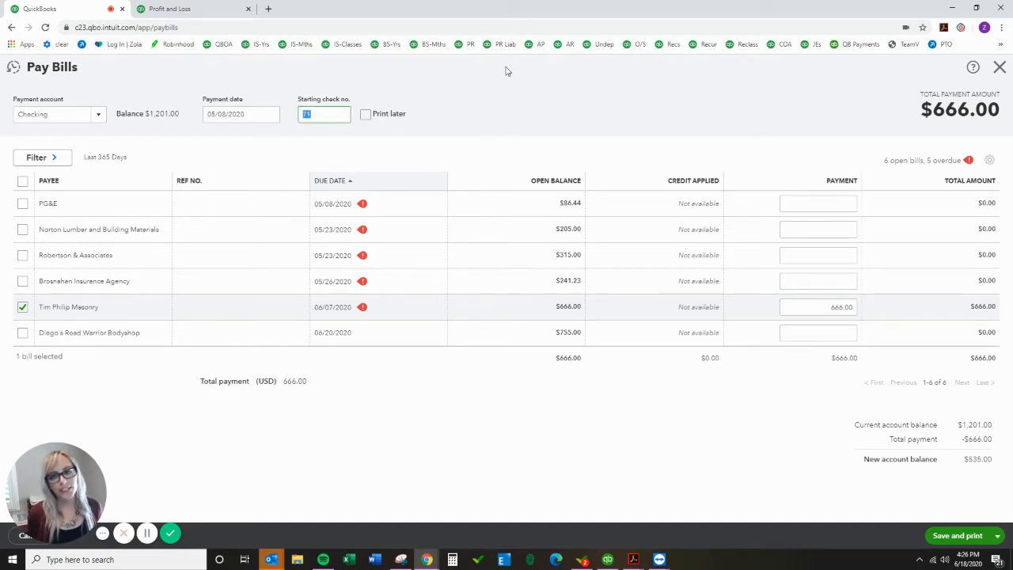
{"action": "key", "text": "BackSpace"}
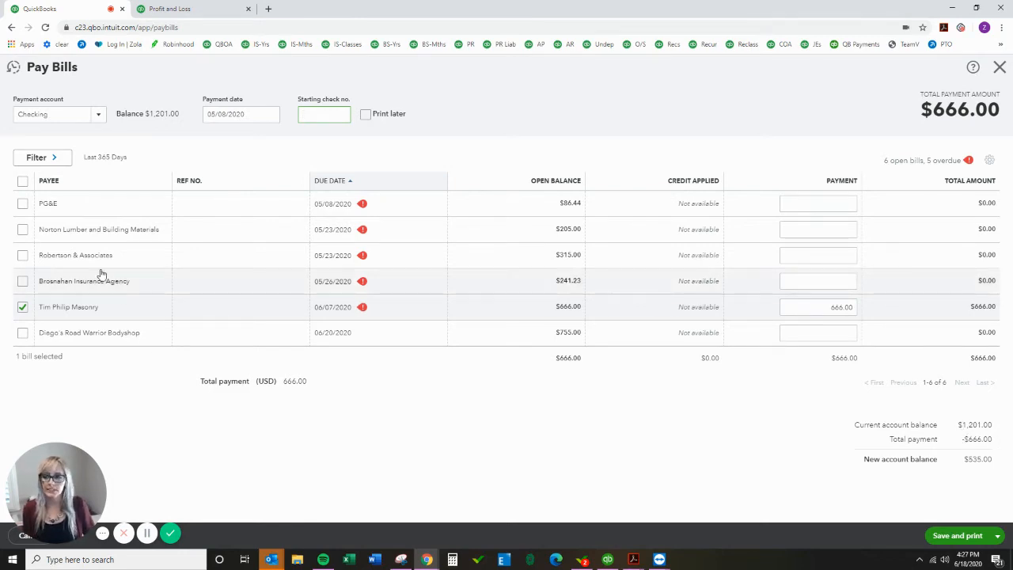
{"action": "left_click", "coordinate": [22, 204]}
{"action": "left_click", "coordinate": [22, 229]}
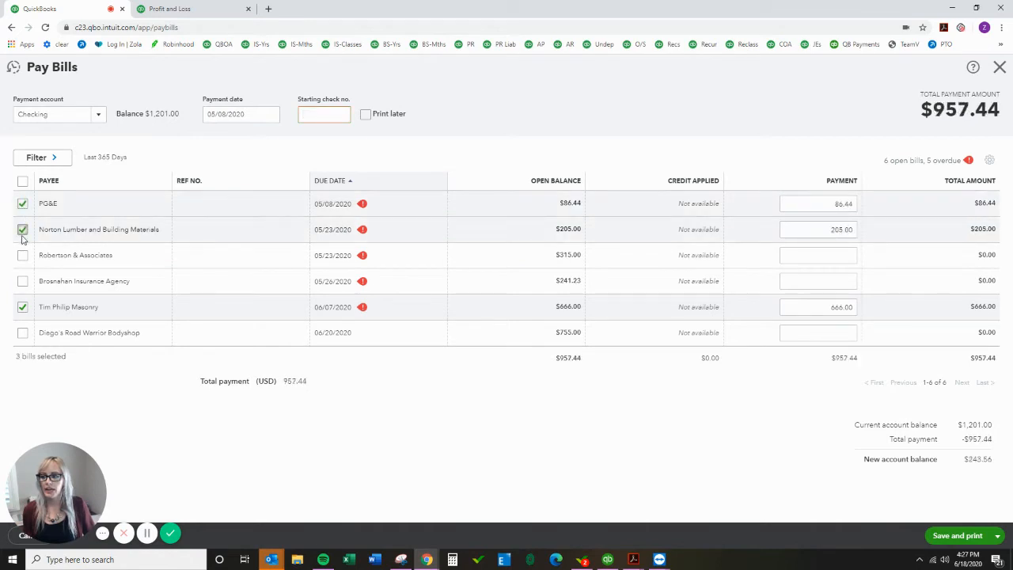
{"action": "left_click", "coordinate": [22, 255]}
{"action": "left_click", "coordinate": [22, 281]}
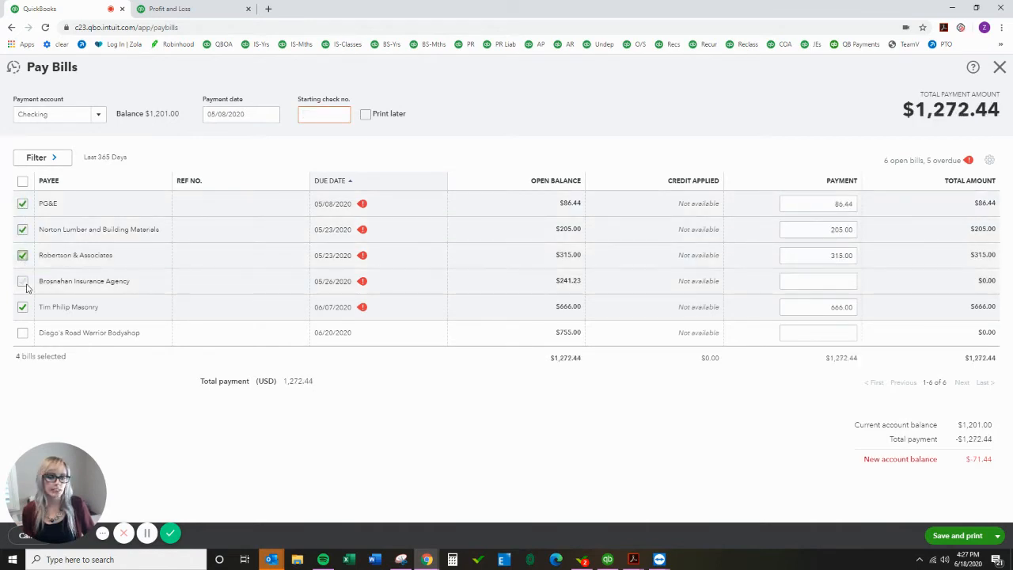
{"action": "left_click", "coordinate": [23, 333]}
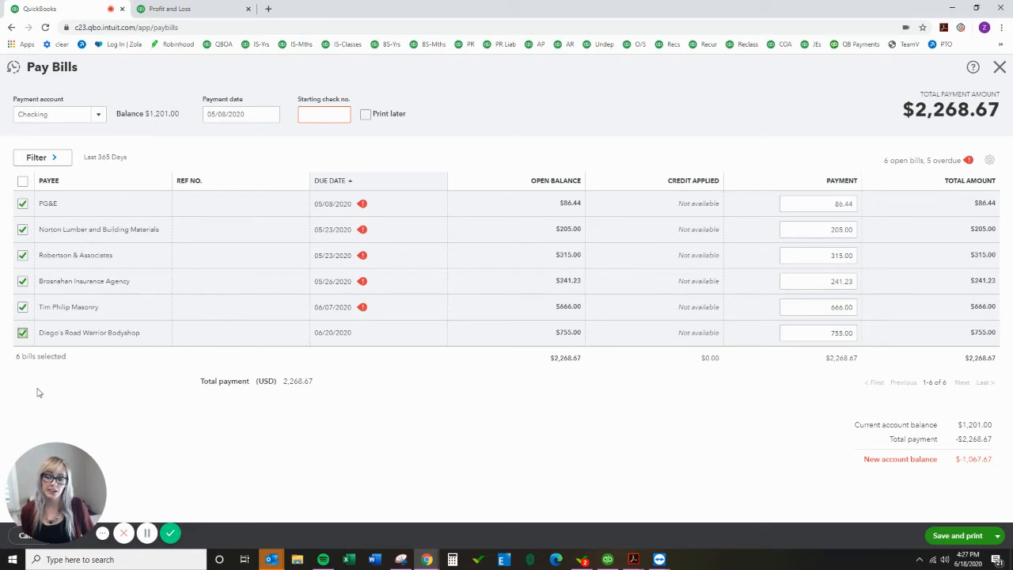
{"action": "left_click", "coordinate": [22, 333]}
{"action": "left_click", "coordinate": [22, 281]}
{"action": "left_click", "coordinate": [22, 255]}
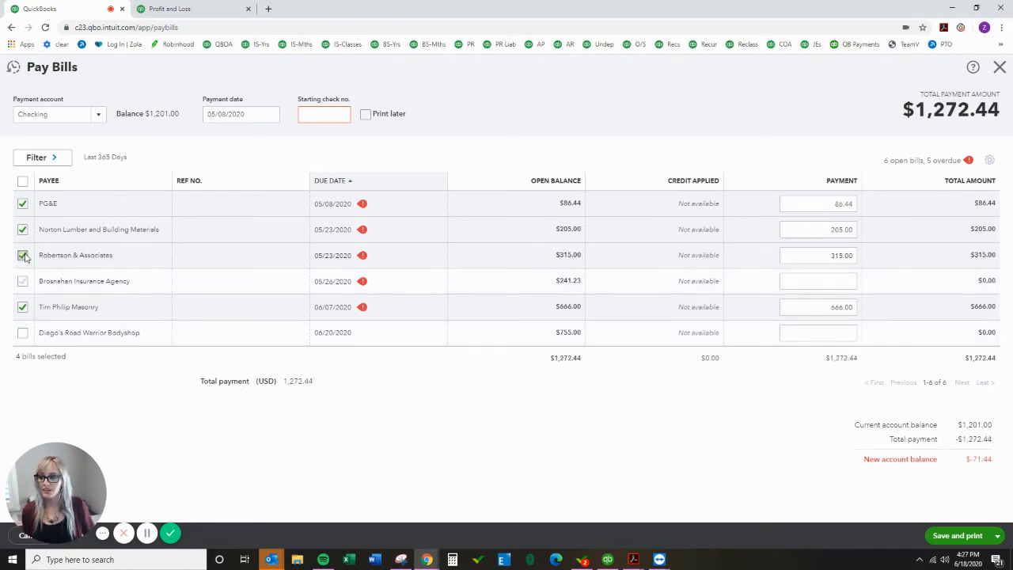
{"action": "left_click", "coordinate": [23, 230]}
{"action": "left_click", "coordinate": [22, 204]}
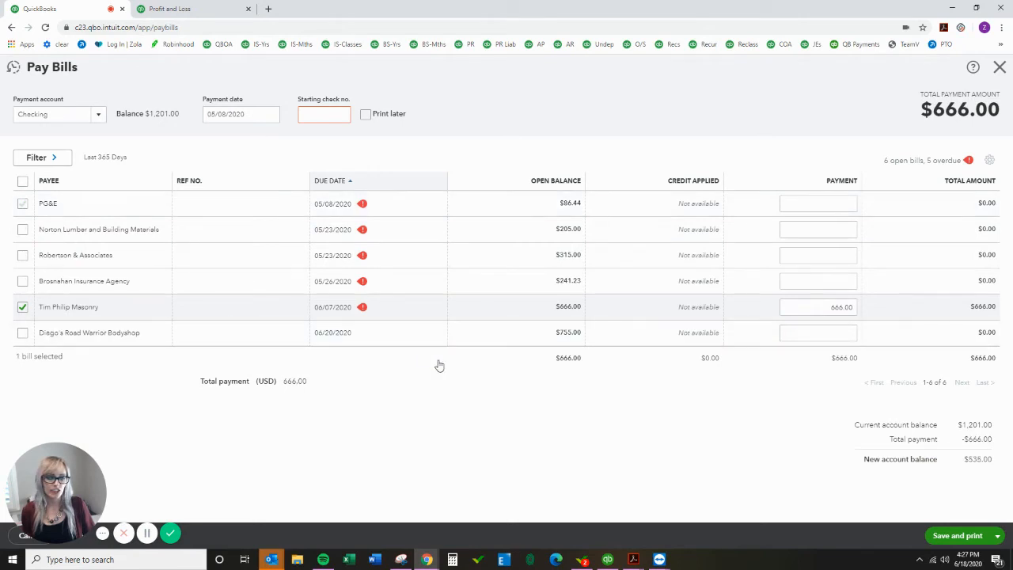
Step: Save and close the bill payment
{"action": "left_click_drag", "start_coordinate": [991, 439], "coordinate": [963, 442]}
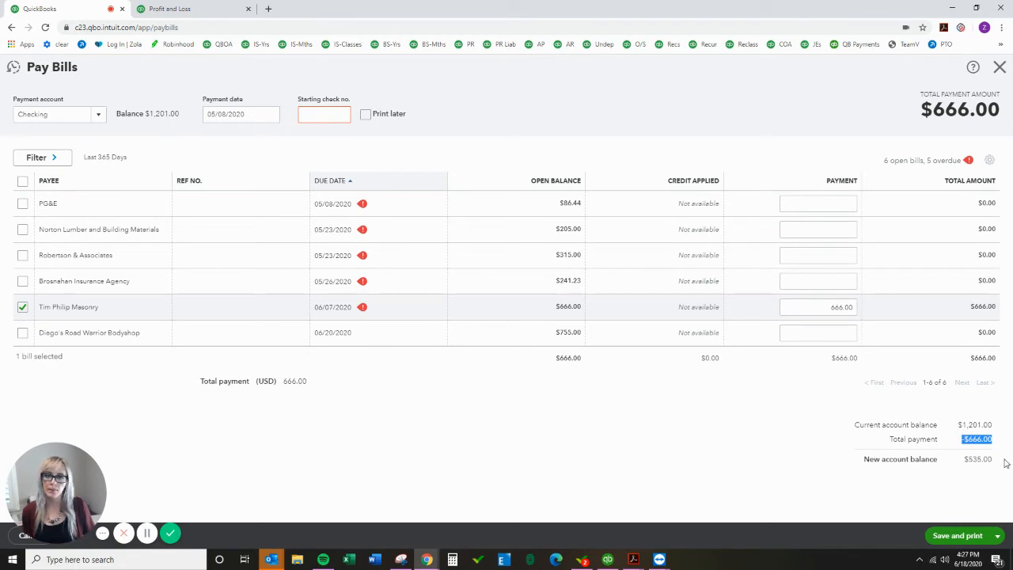
{"action": "left_click", "coordinate": [997, 536]}
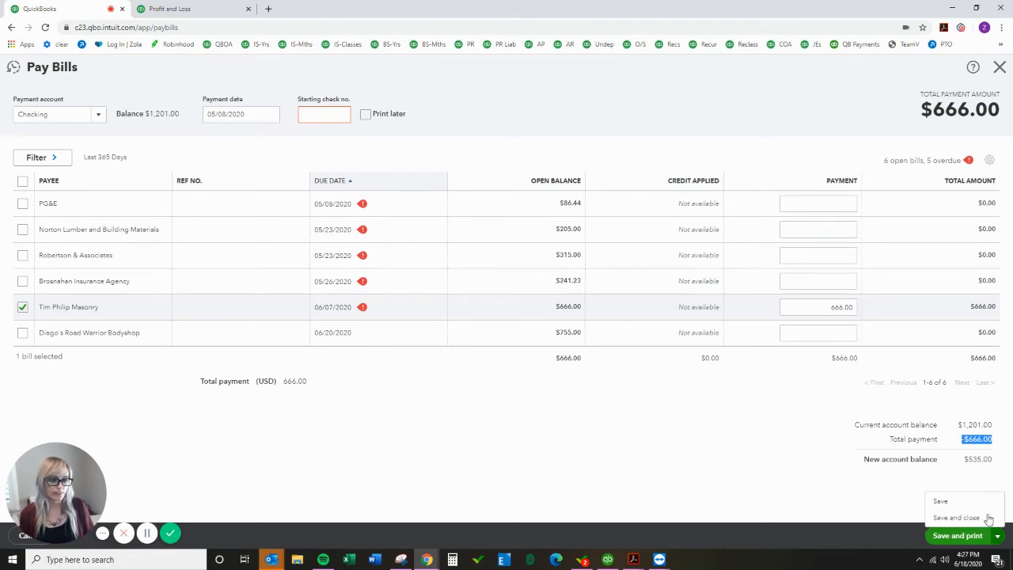
{"action": "left_click", "coordinate": [955, 517]}
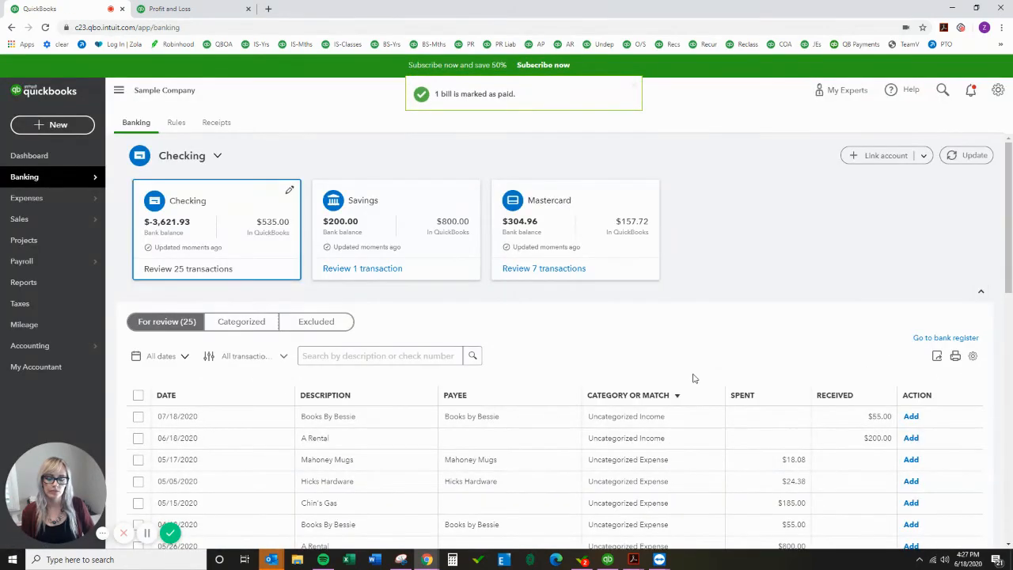
Step: Expand the Tim Philip Masonry bank transaction and open its 05/08/2020 Bill Payment match to review it, then close it
{"action": "scroll", "coordinate": [693, 379], "scroll_direction": "down", "scroll_amount": 2}
{"action": "scroll", "coordinate": [693, 378], "scroll_direction": "down", "scroll_amount": 5}
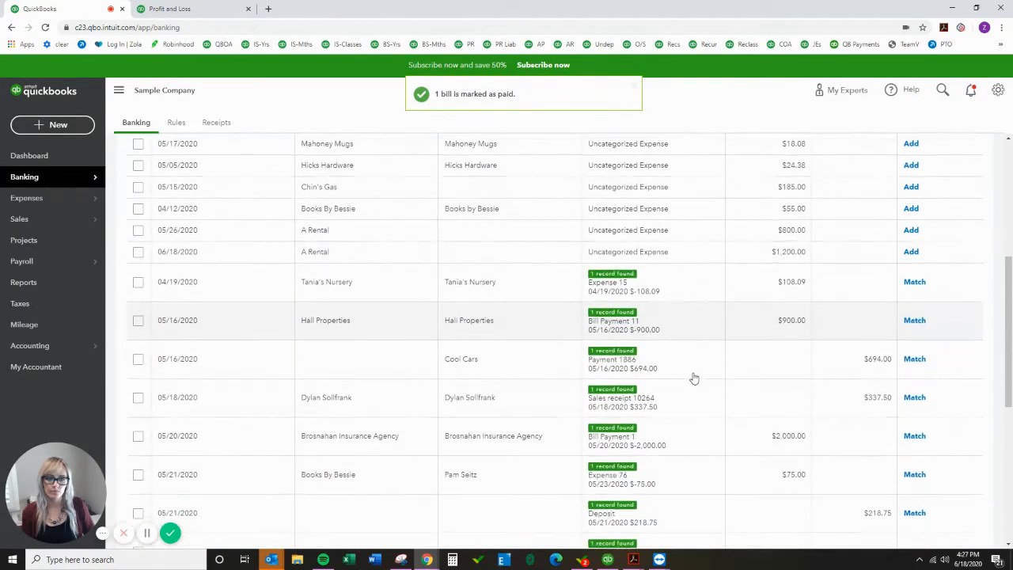
{"action": "scroll", "coordinate": [694, 379], "scroll_direction": "down", "scroll_amount": 6}
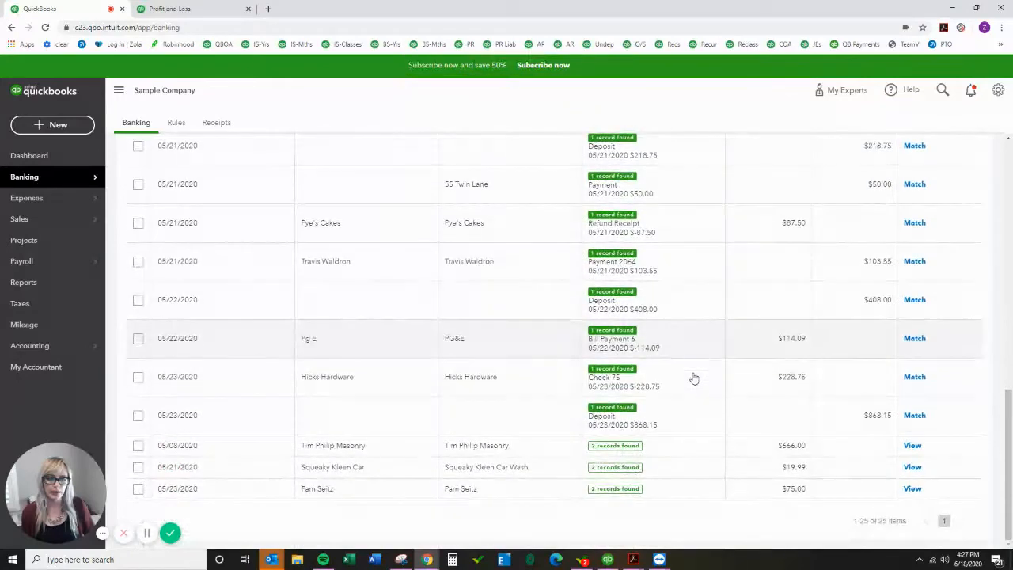
{"action": "left_click", "coordinate": [716, 446]}
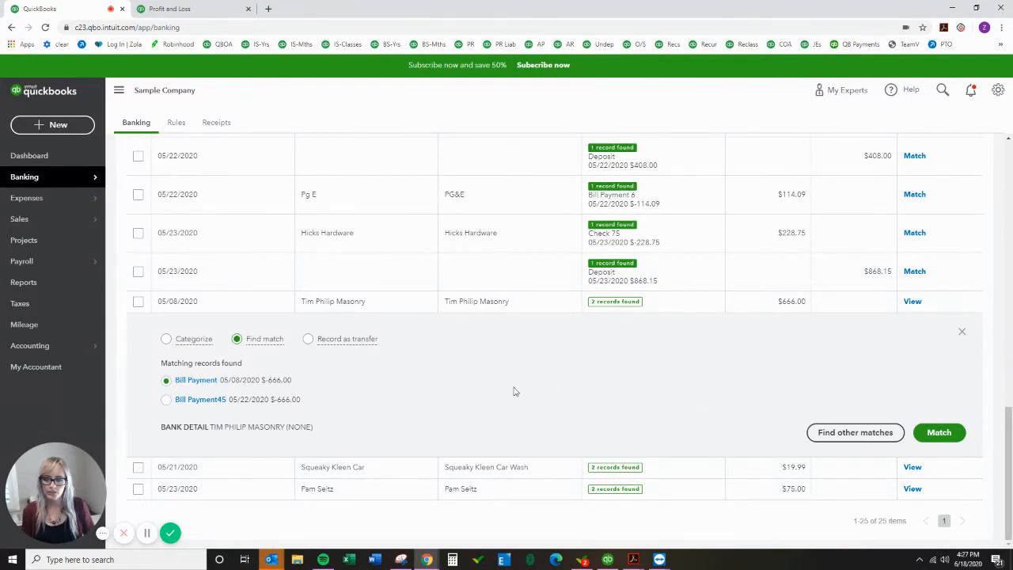
{"action": "left_click", "coordinate": [199, 381]}
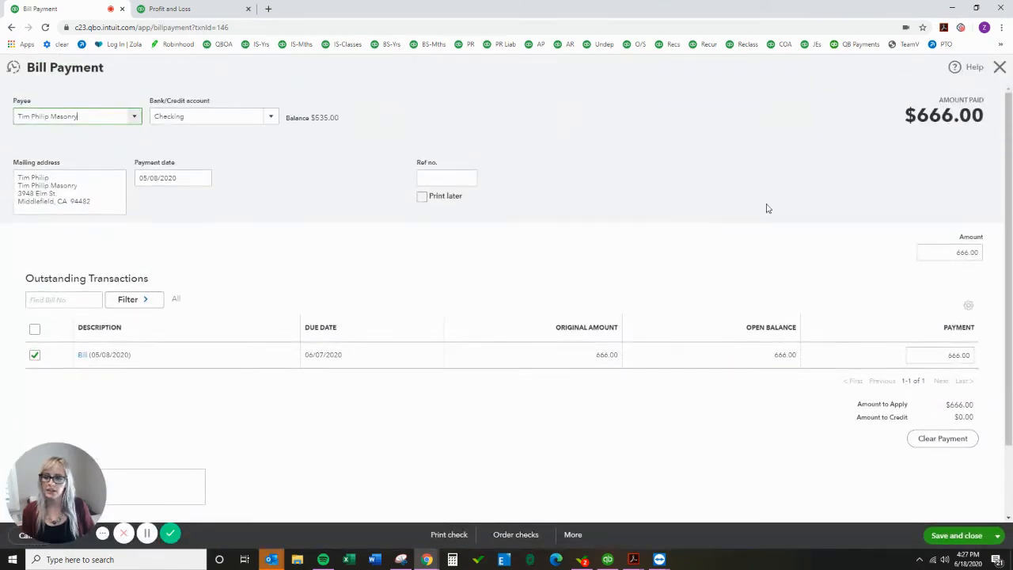
{"action": "left_click", "coordinate": [999, 68]}
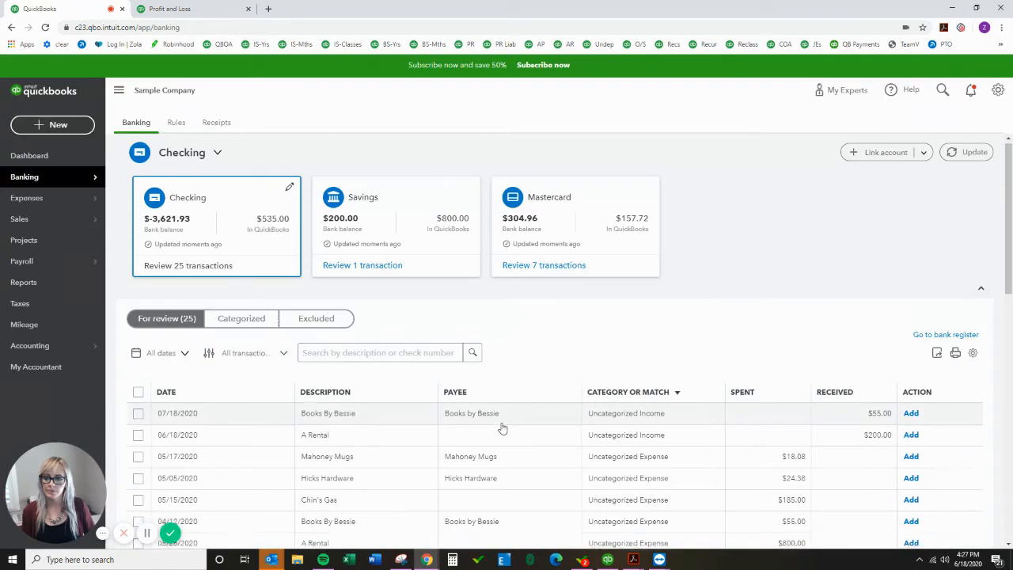
Step: Open the Bill Payment45 match for the same transaction to review it, then close it
{"action": "scroll", "coordinate": [502, 425], "scroll_direction": "down", "scroll_amount": 10}
{"action": "left_click", "coordinate": [559, 447]}
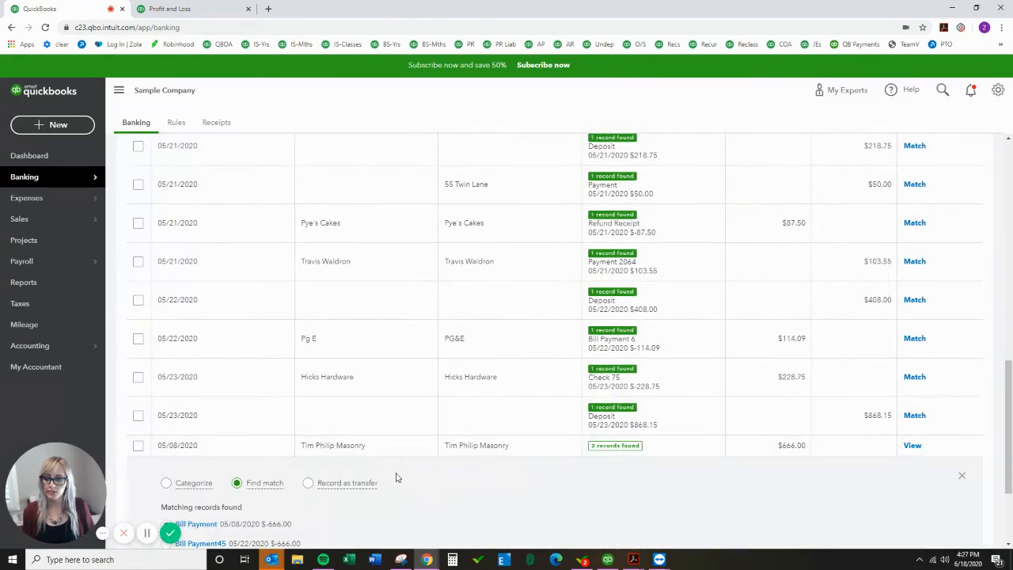
{"action": "left_click", "coordinate": [224, 438]}
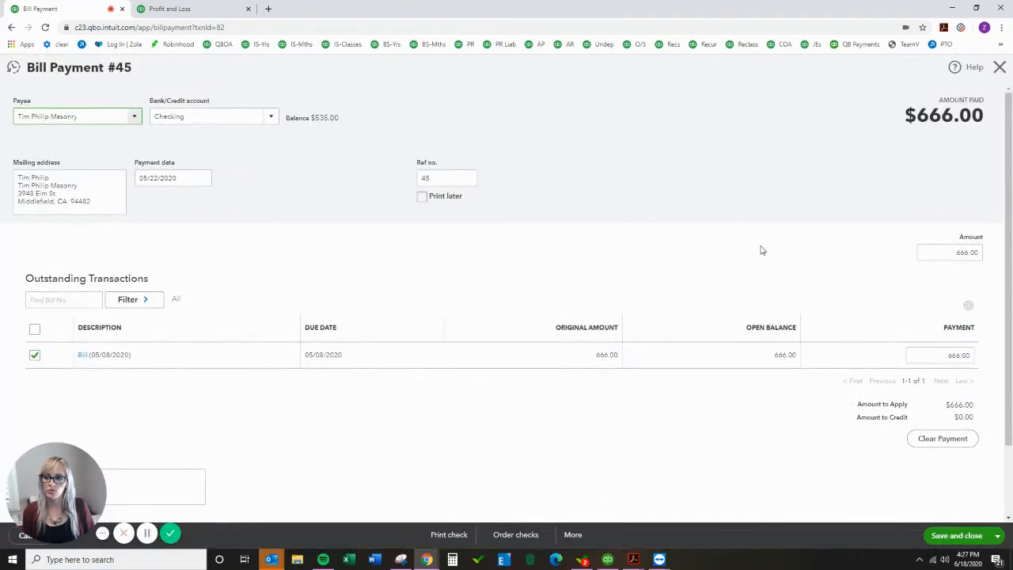
{"action": "left_click", "coordinate": [1000, 68]}
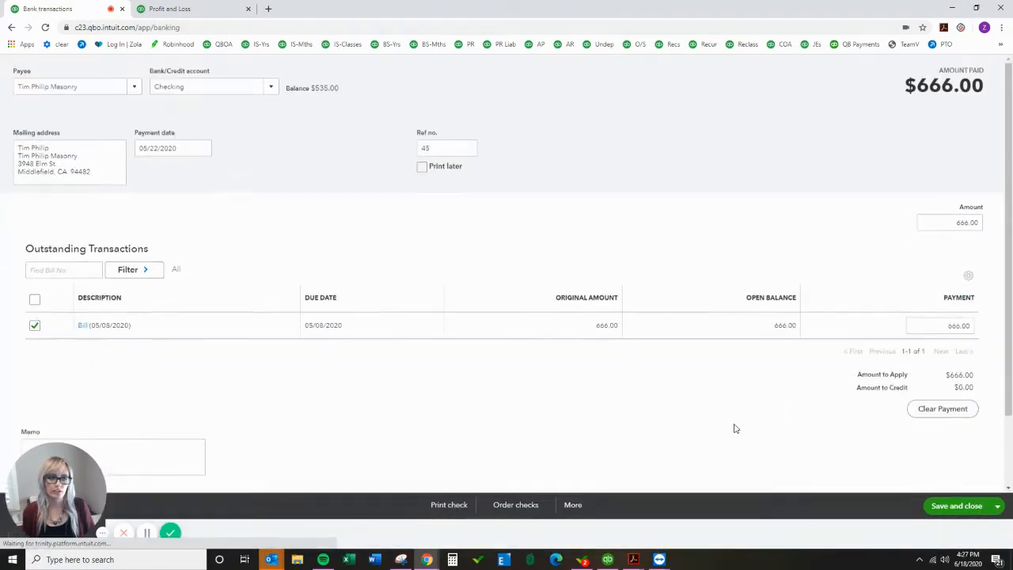
Step: Match the Tim Philip Masonry $666 bank transaction to the 05/08/2020 Bill Payment
{"action": "scroll", "coordinate": [278, 430], "scroll_direction": "down", "scroll_amount": 10}
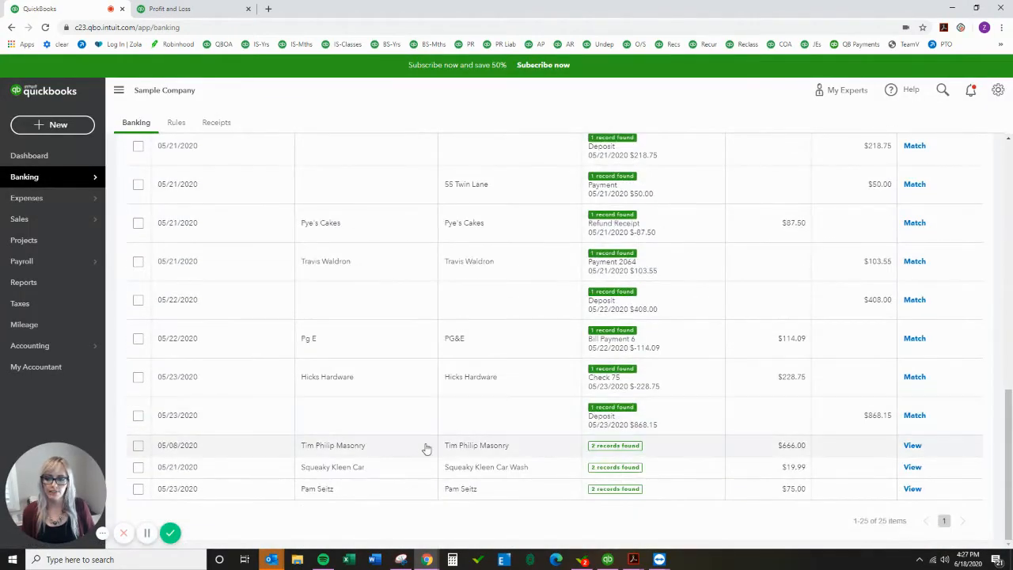
{"action": "left_click", "coordinate": [509, 450]}
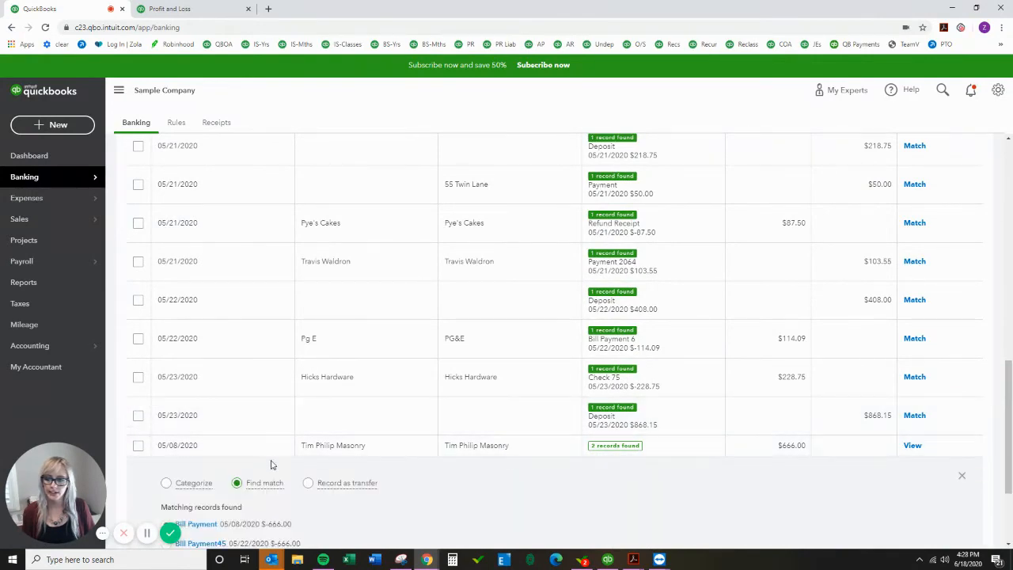
{"action": "scroll", "coordinate": [538, 443], "scroll_direction": "down", "scroll_amount": 1}
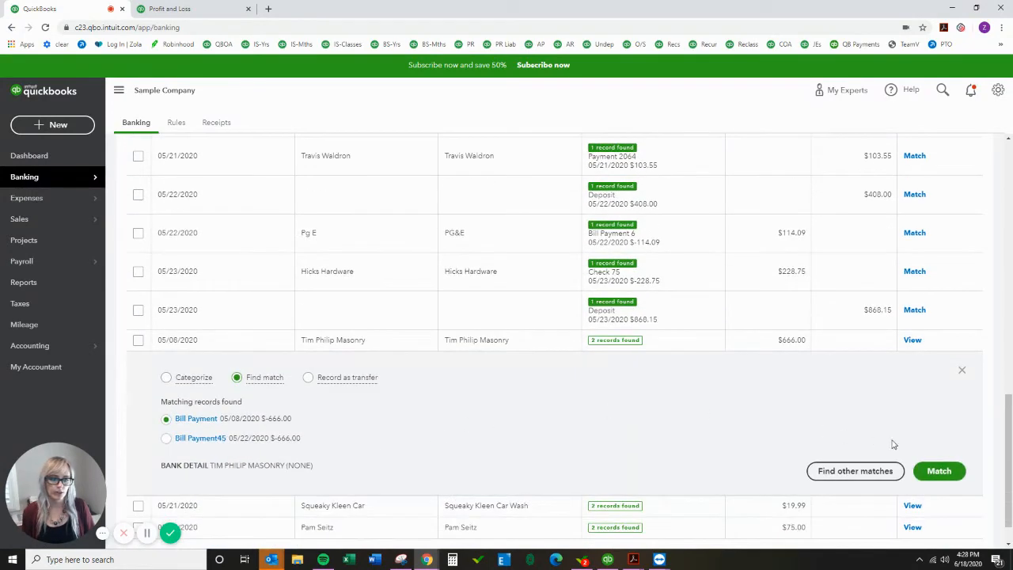
{"action": "left_click", "coordinate": [939, 471]}
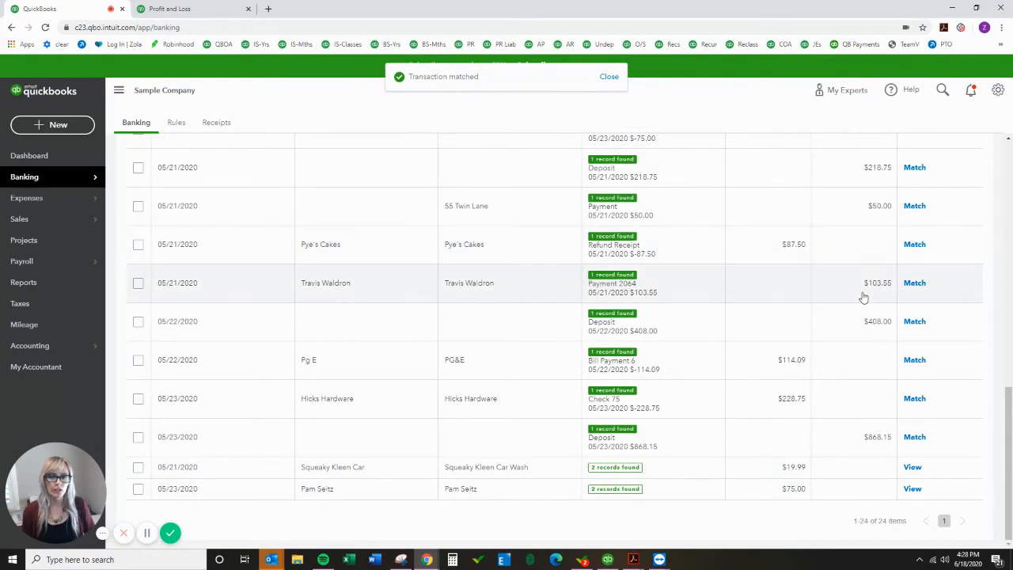